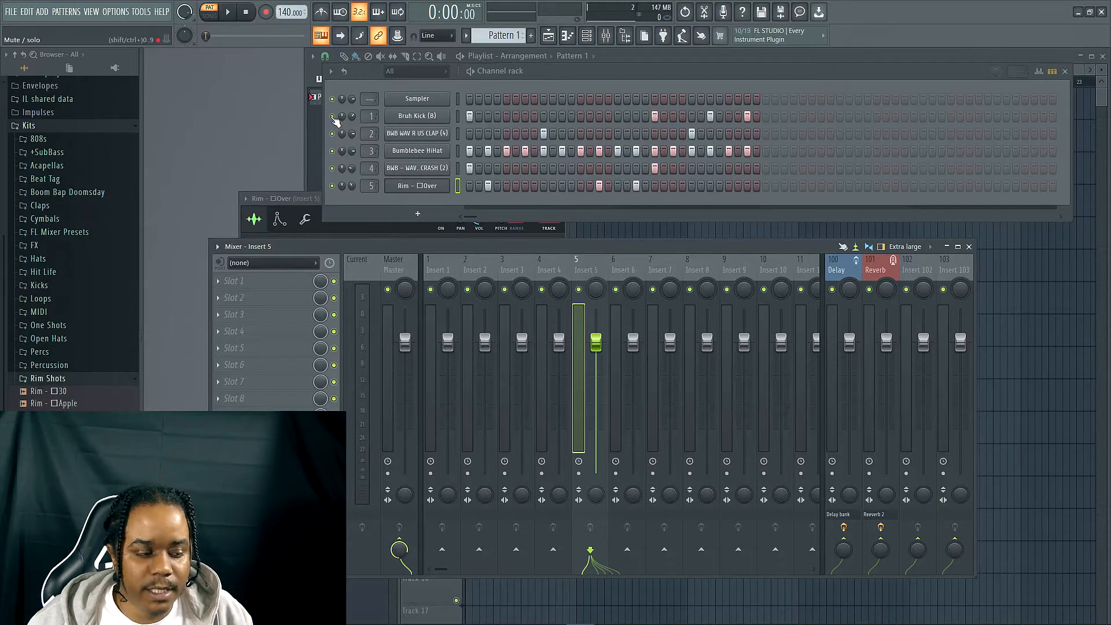
- Solo the Bruh Kick (8) channel, reposition the mixer, and play the pattern with the Master track selected
right_click(332, 118)
left_click(346, 121)
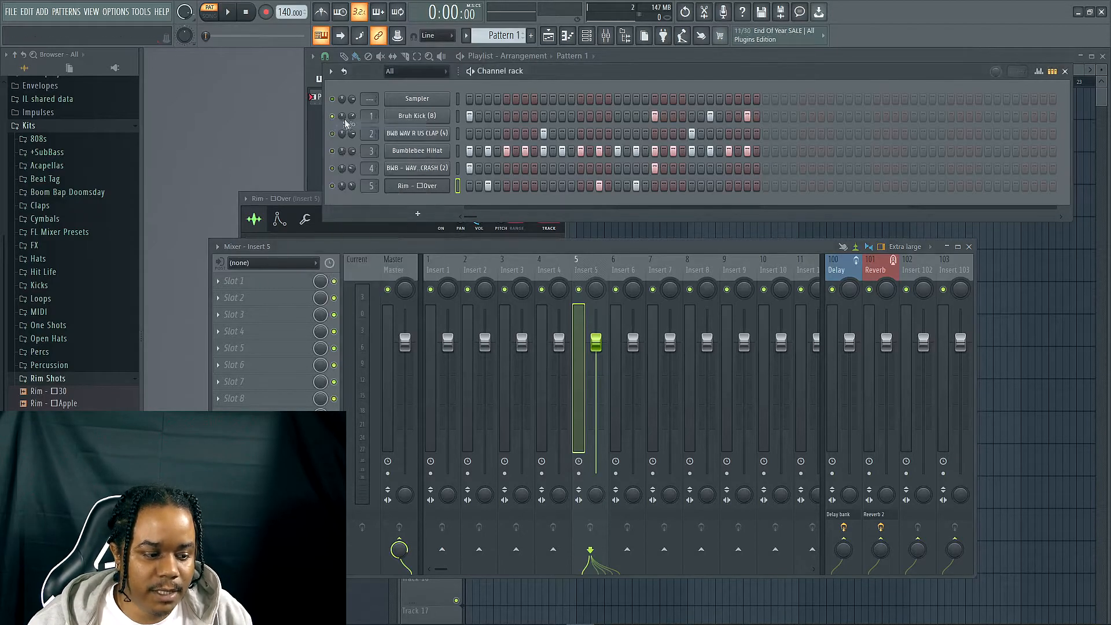
left_click_drag(489, 248, 544, 223)
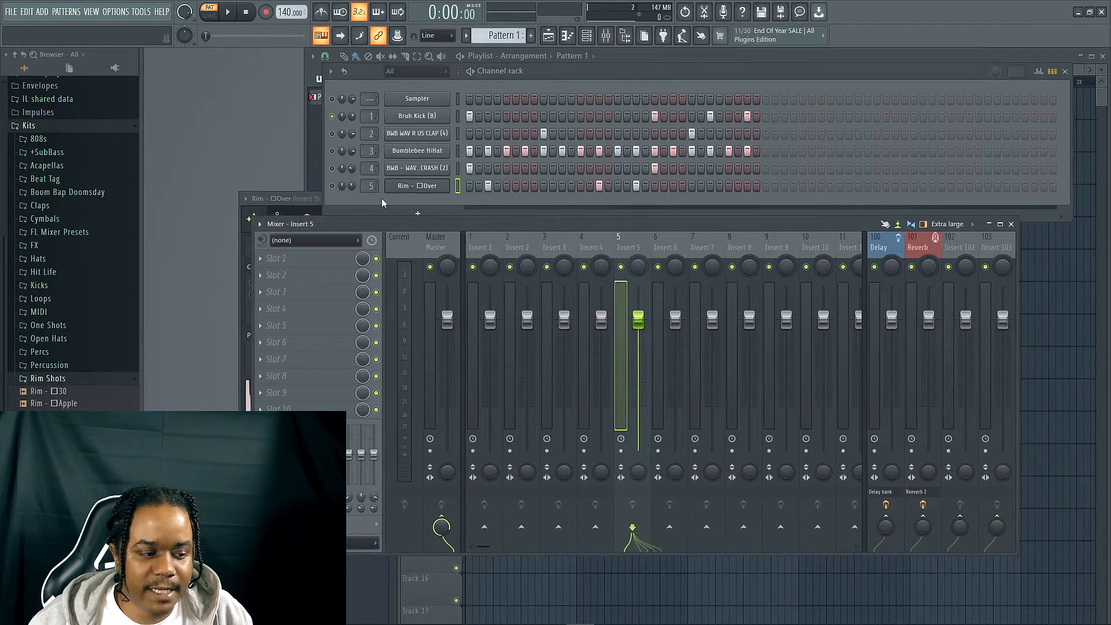
key("space")
left_click(478, 246)
left_click(441, 250)
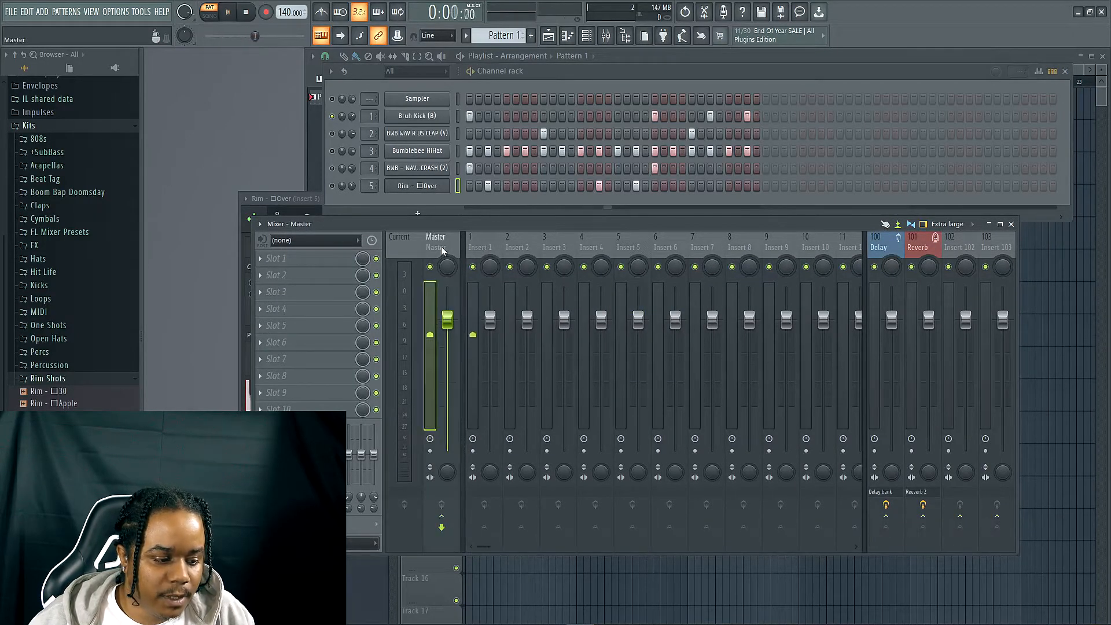
key("space")
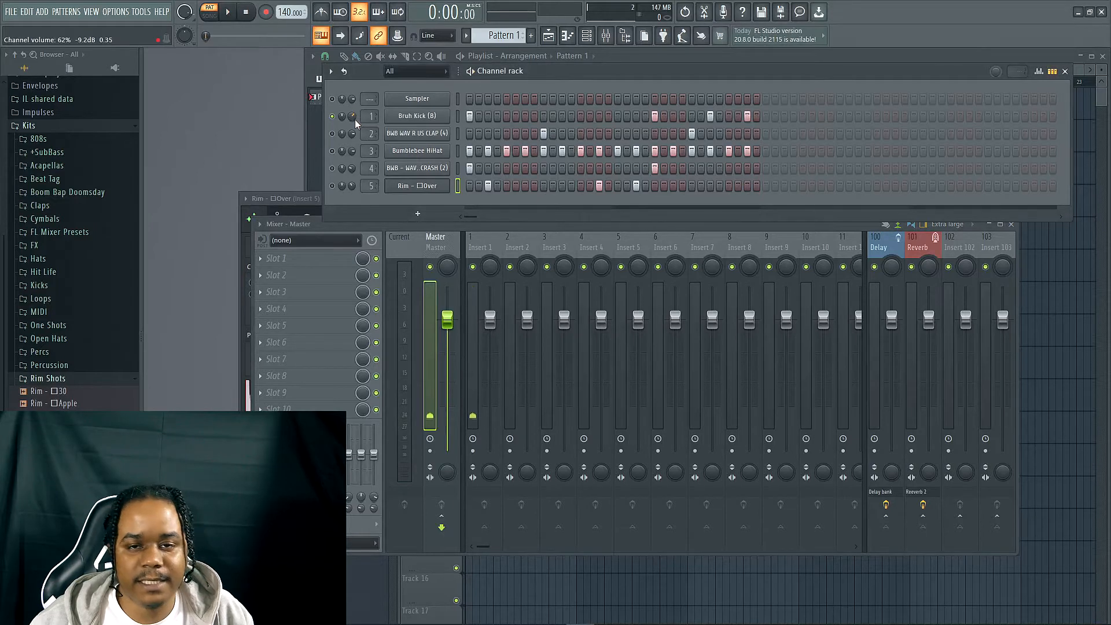
- Play back the soloed Bruh Kick (8) repeatedly to check its level on the Master track
key("space")
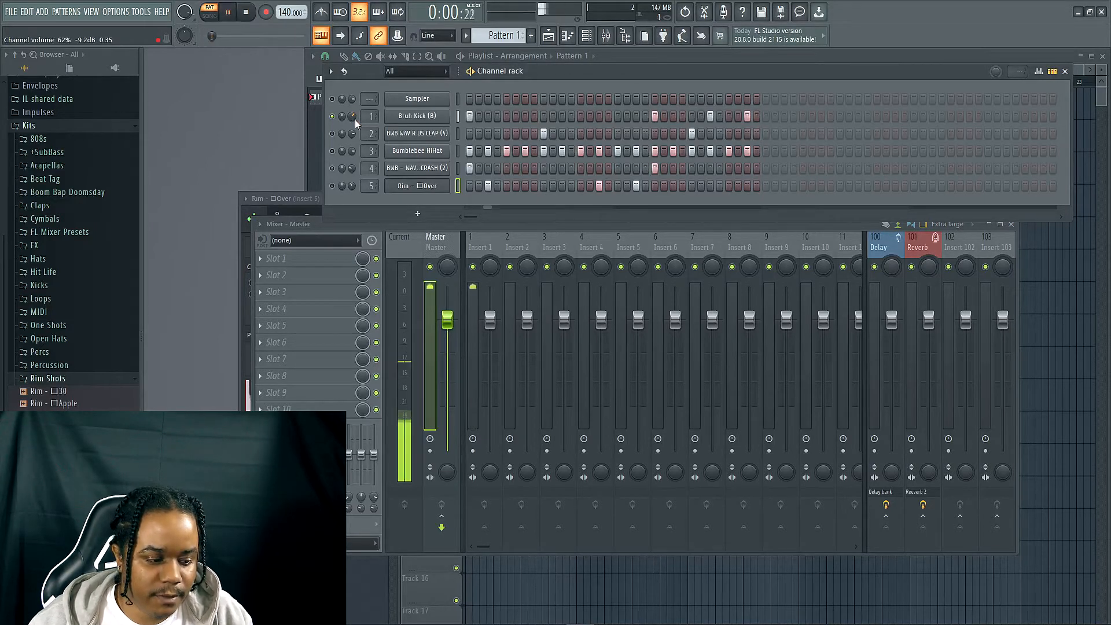
key("space")
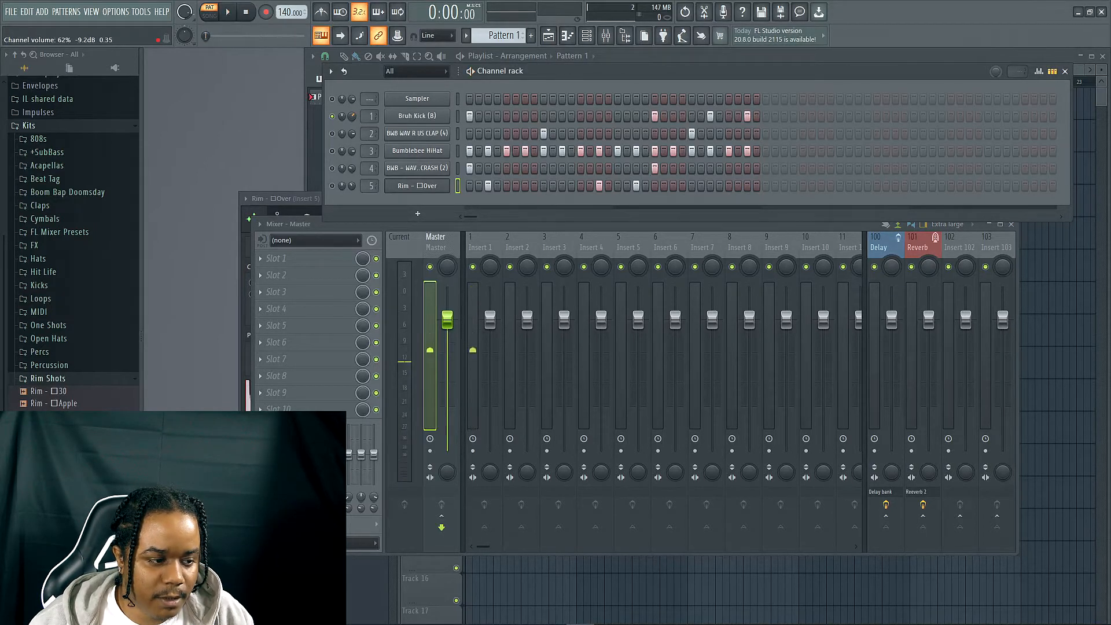
key("space")
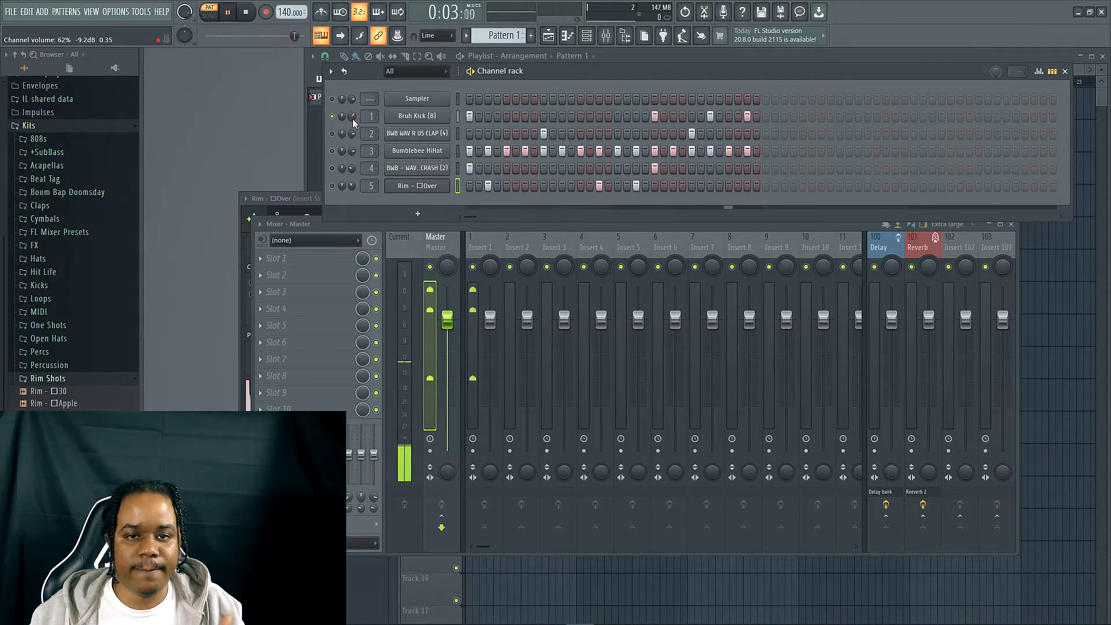
key("space")
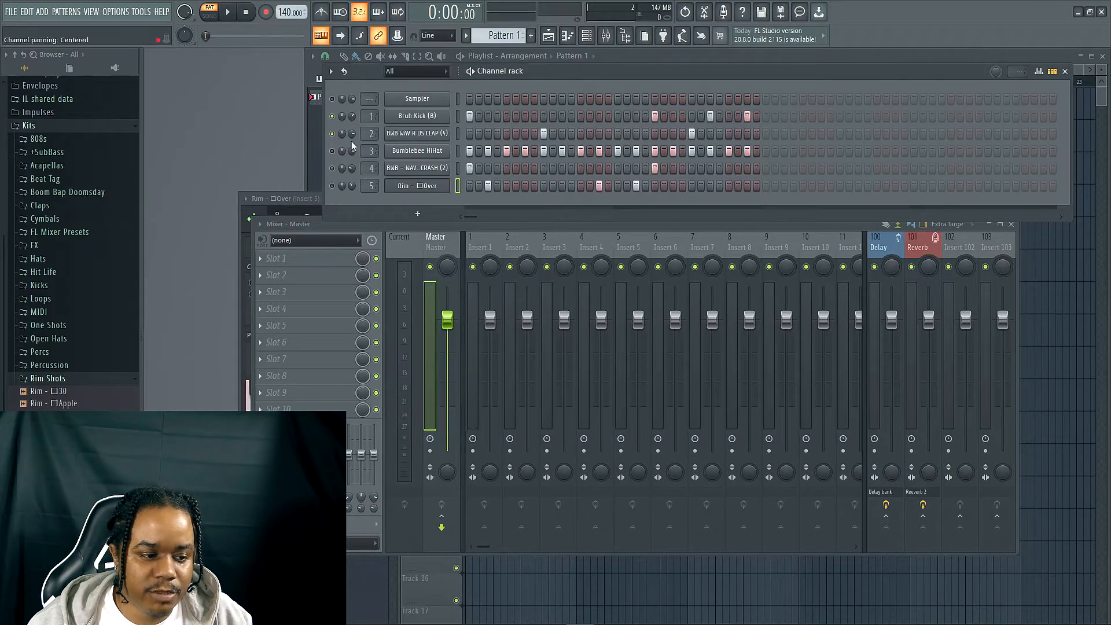
- Select the clap channel's mixer track and play the clap together with the kick to check their balance
left_click(405, 135)
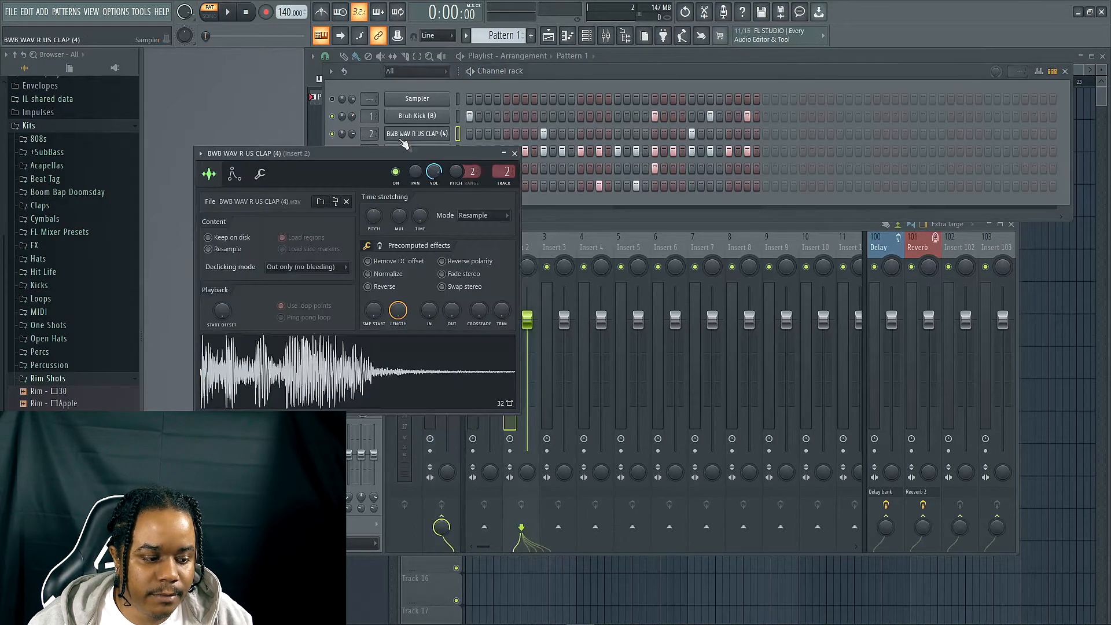
left_click(514, 154)
key("space")
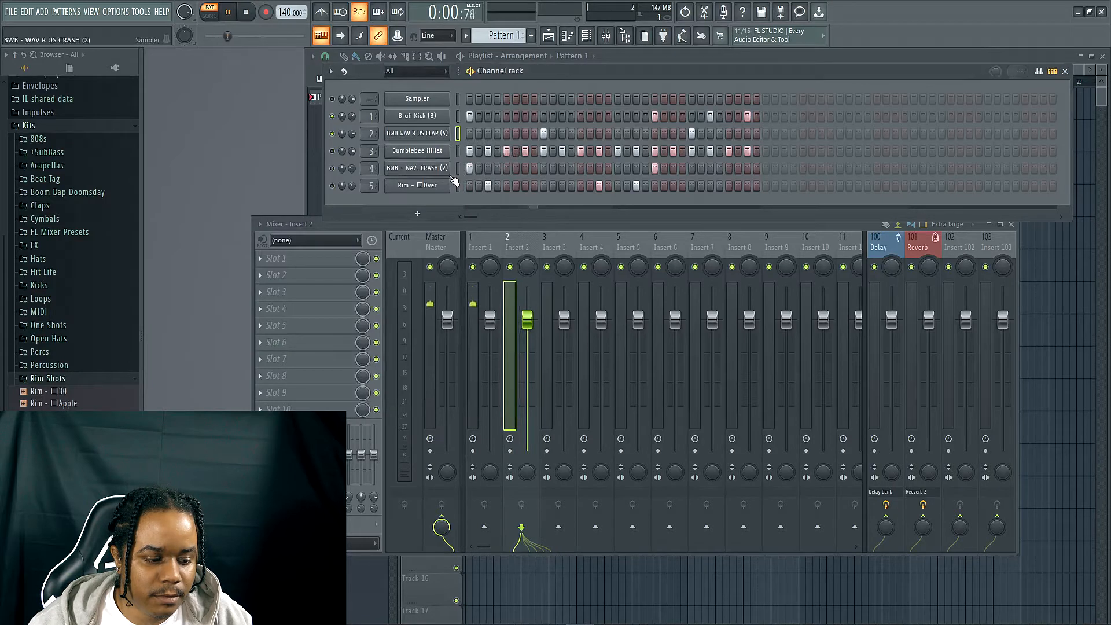
key("space")
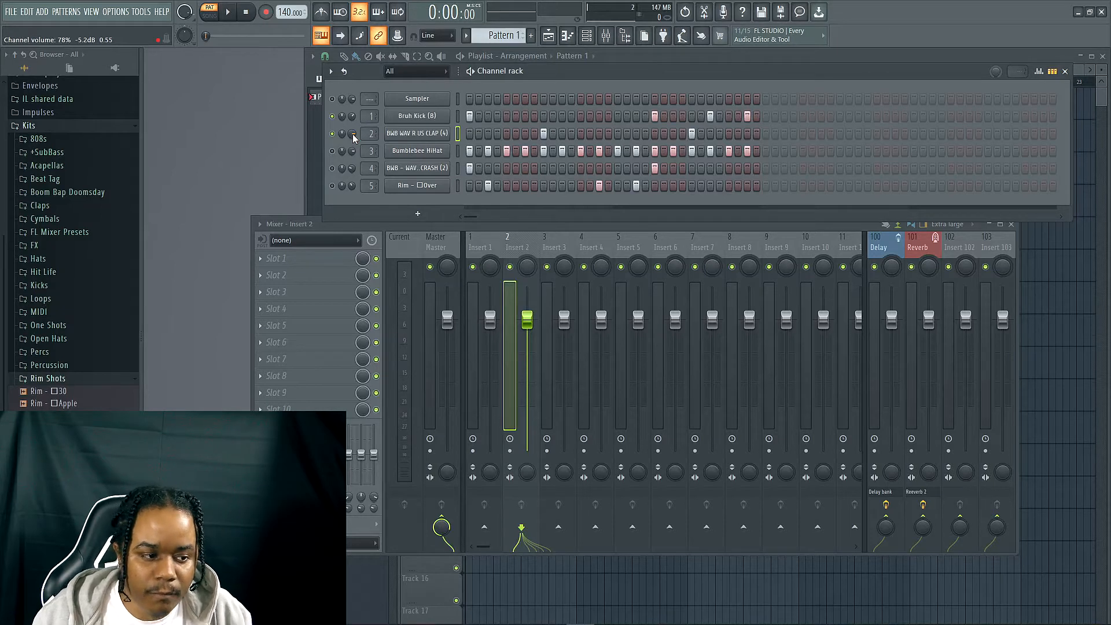
key("space")
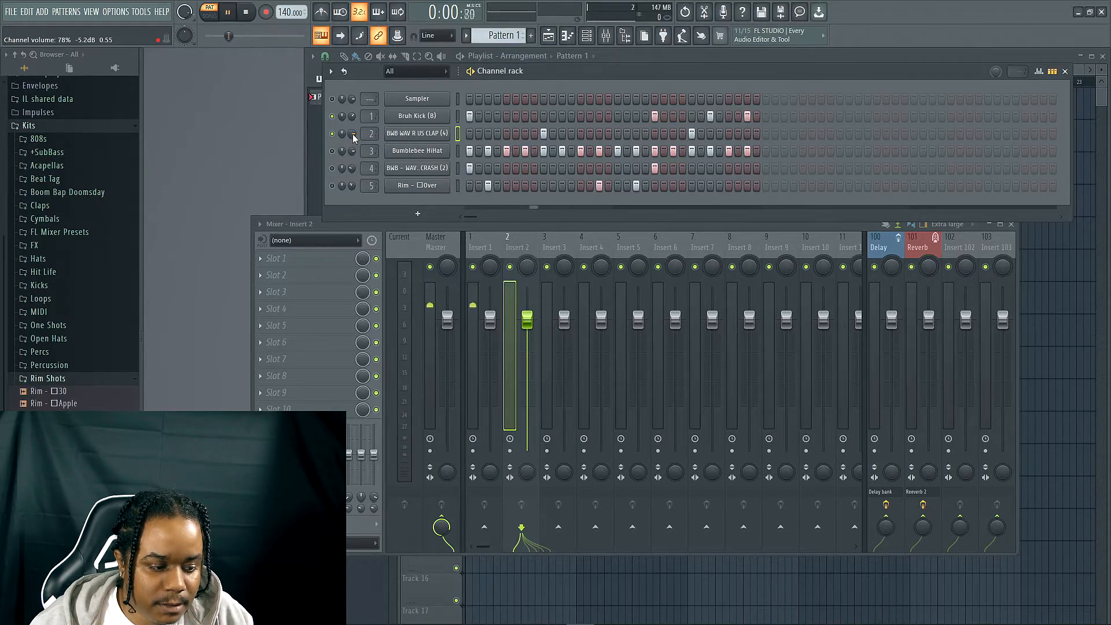
key("space")
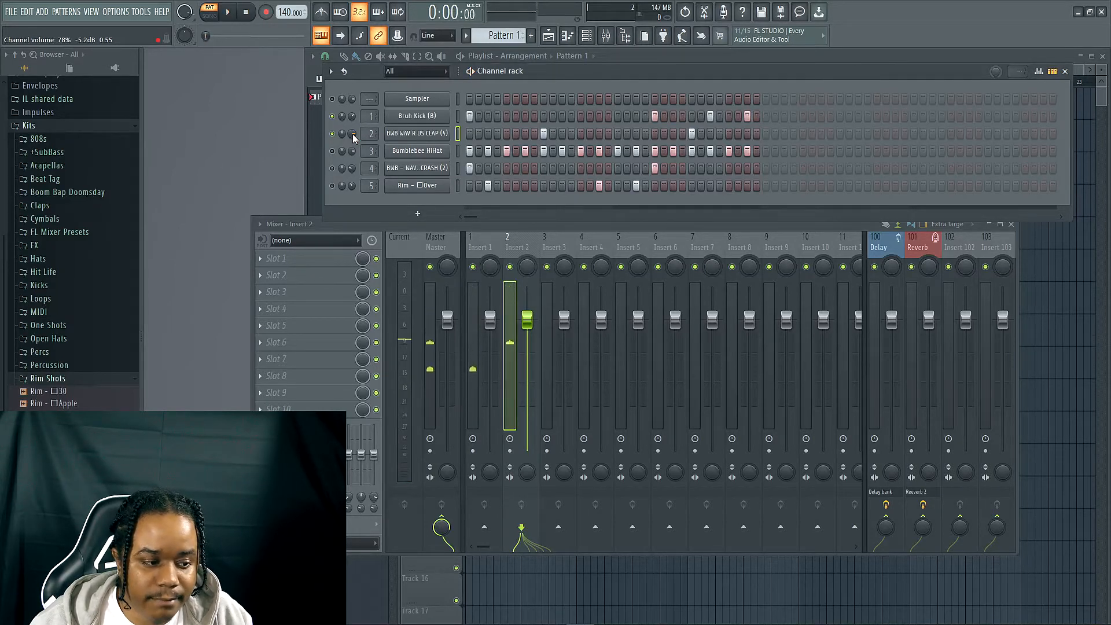
- Set the BWB WAV R US CLAP (4) channel volume to 62% while auditioning it with the kick
scroll(353, 134, "down", 5)
key("space")
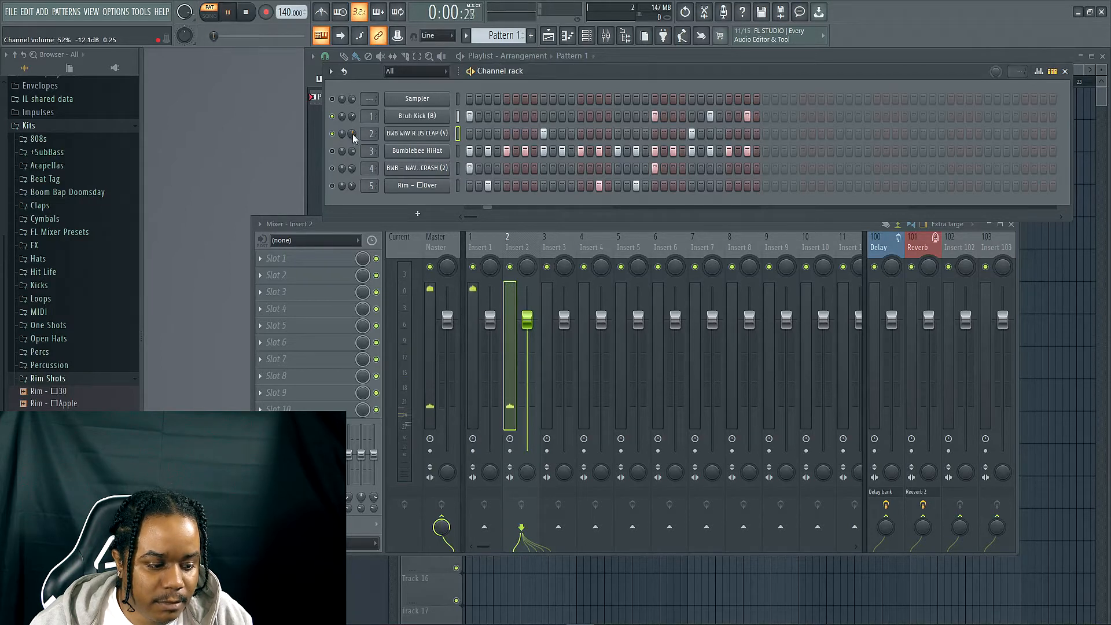
scroll(353, 134, "up", 1)
key("space")
key("space")
key("space")
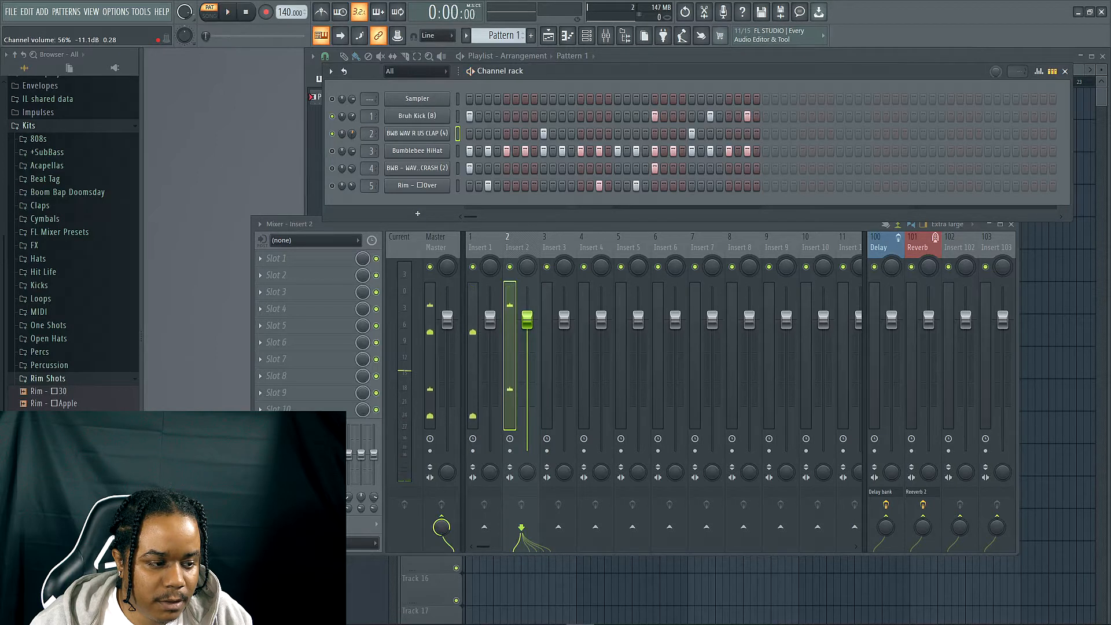
scroll(352, 133, "up", 2)
key("space")
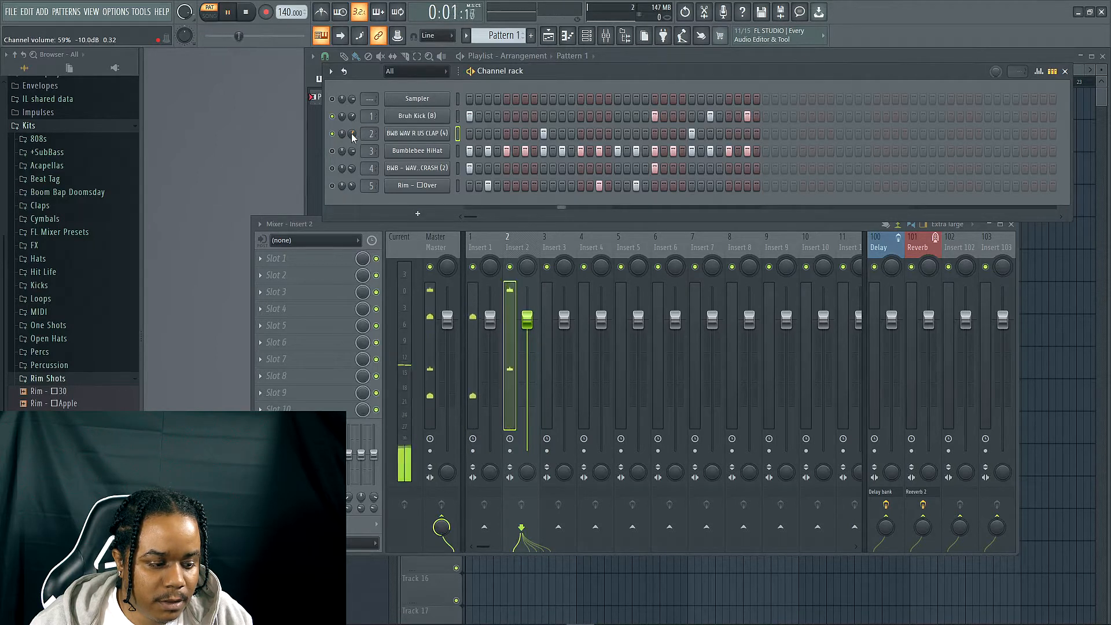
scroll(352, 133, "up", 2)
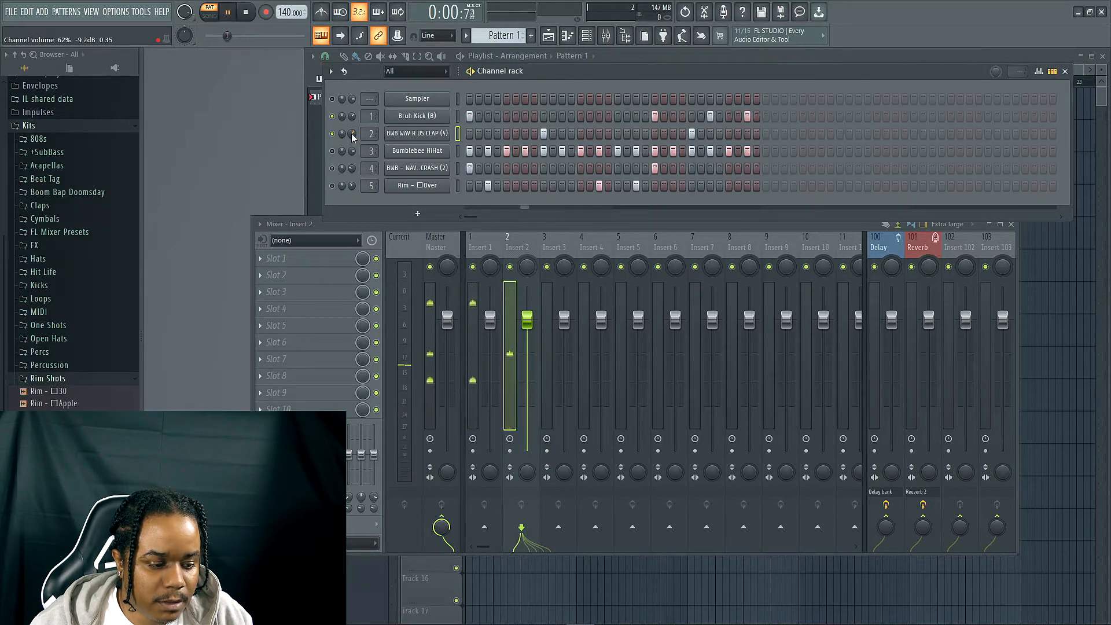
key("space")
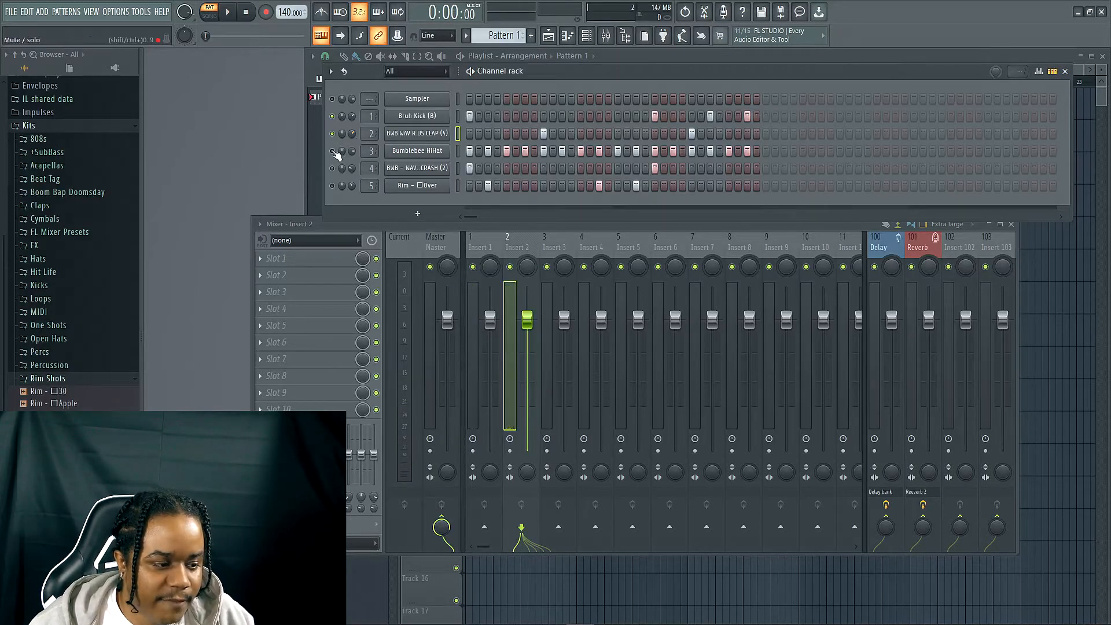
- Unmute the Bumblebee HiHat channel and play it with the kick and clap, with mixer track Insert 3 selected
key("space")
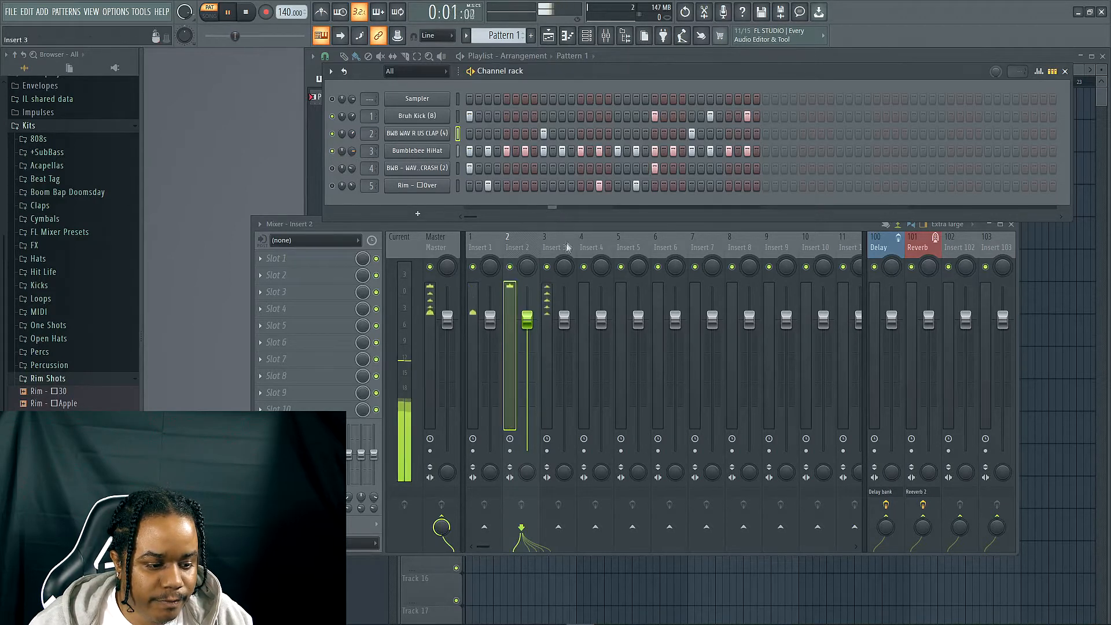
left_click(560, 243)
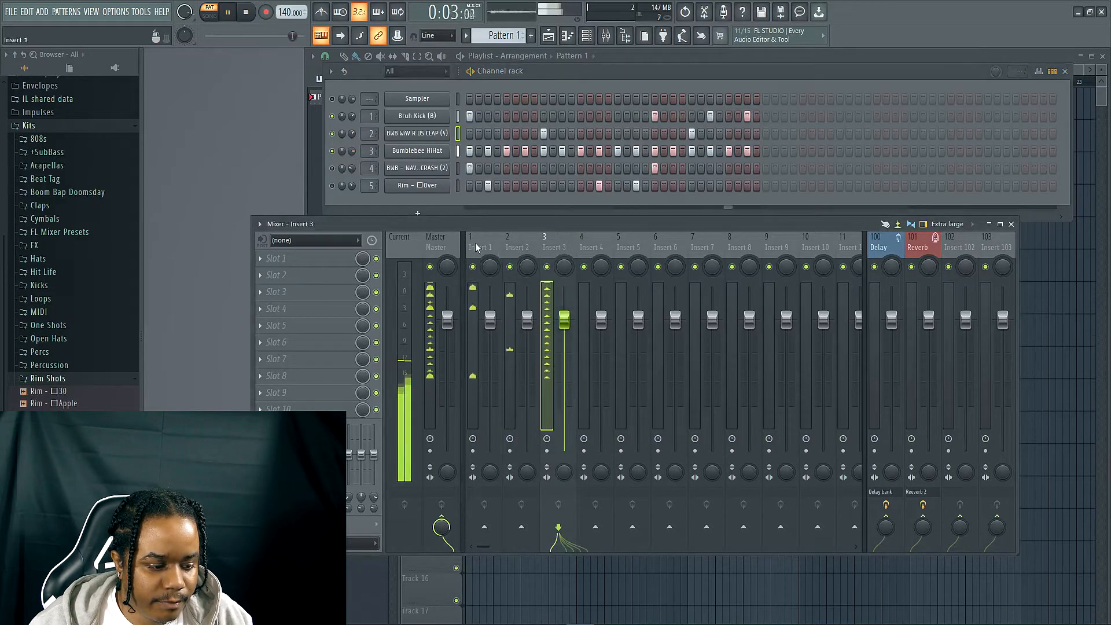
key("space")
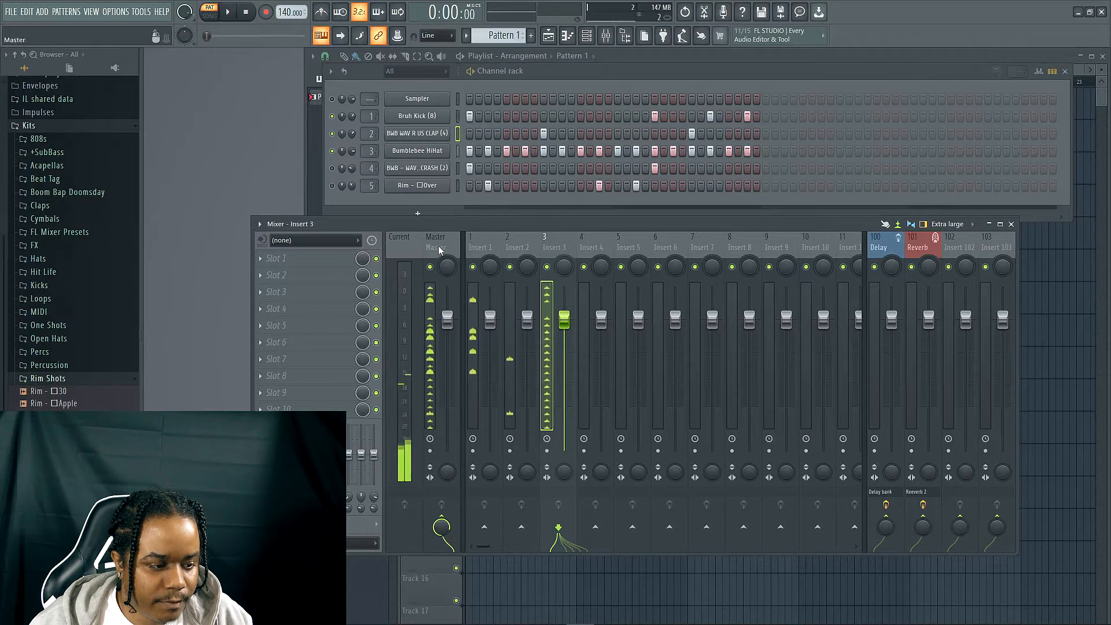
- Set the Bumblebee HiHat channel volume to 89% while auditioning it against the kick and clap
key("space")
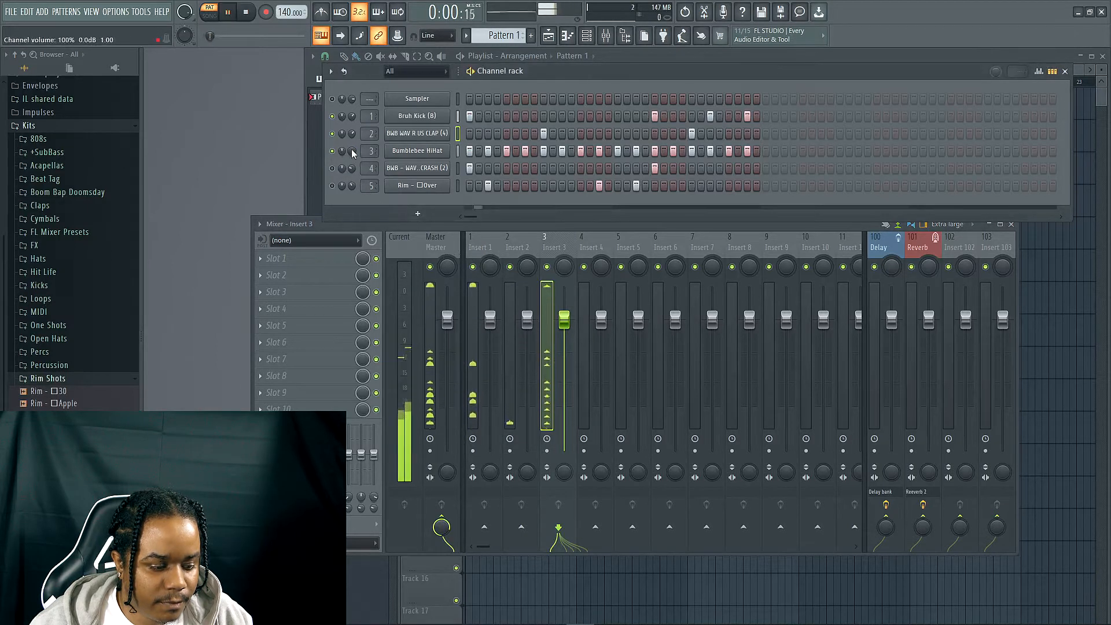
mouse_move(352, 148)
left_mouse_down()
mouse_move(352, 159)
mouse_move(352, 148)
left_mouse_up()
key("space")
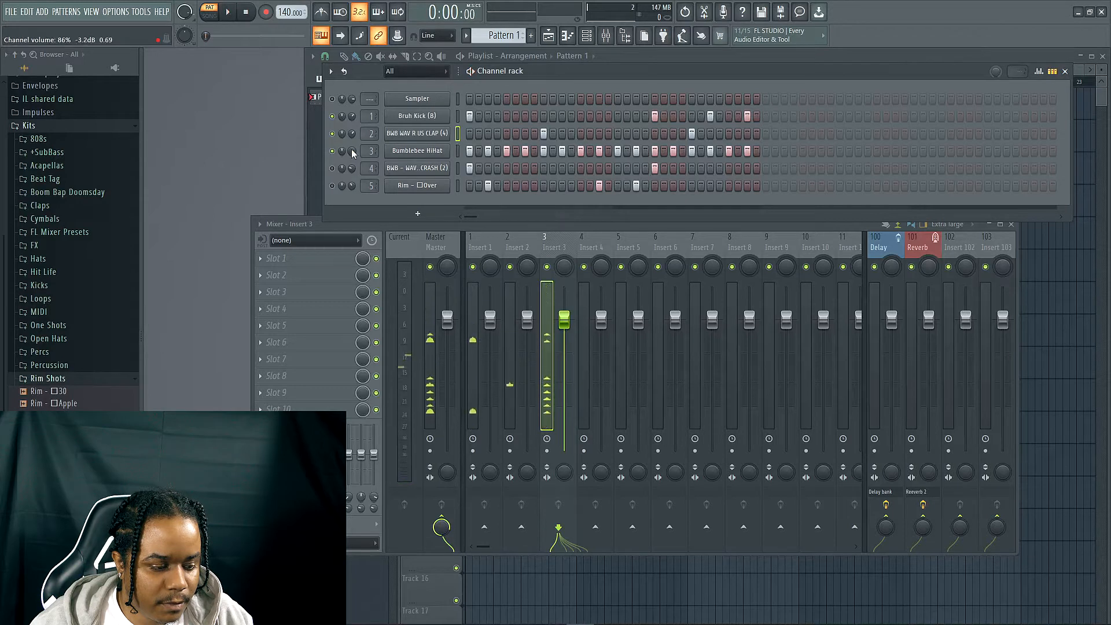
key("space")
key("space")
left_click_drag(352, 149, 352, 148)
key("space")
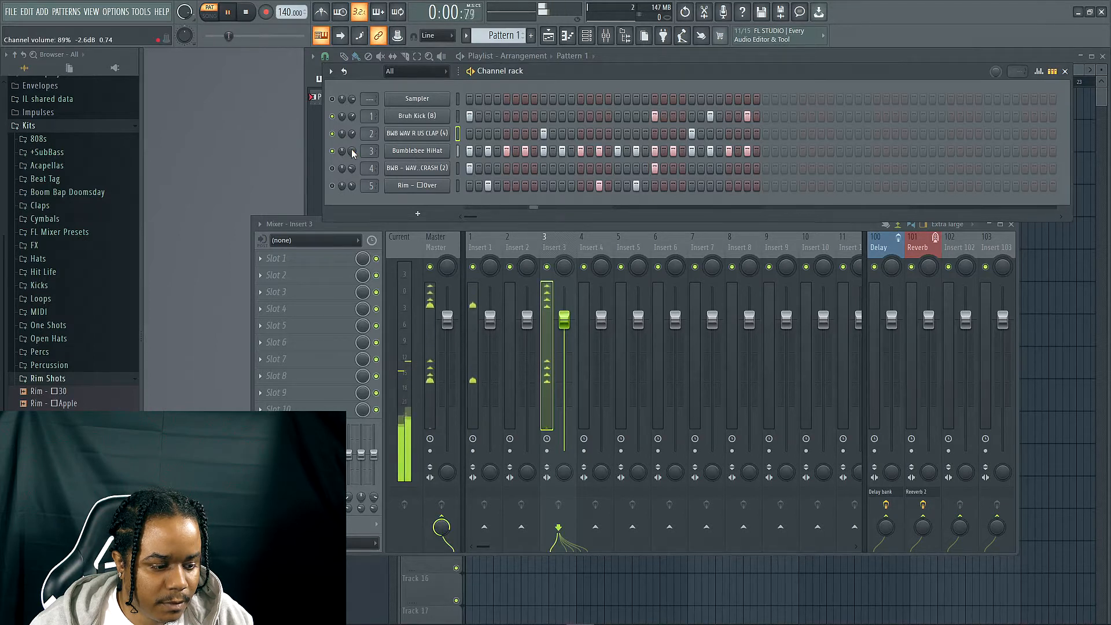
key("space")
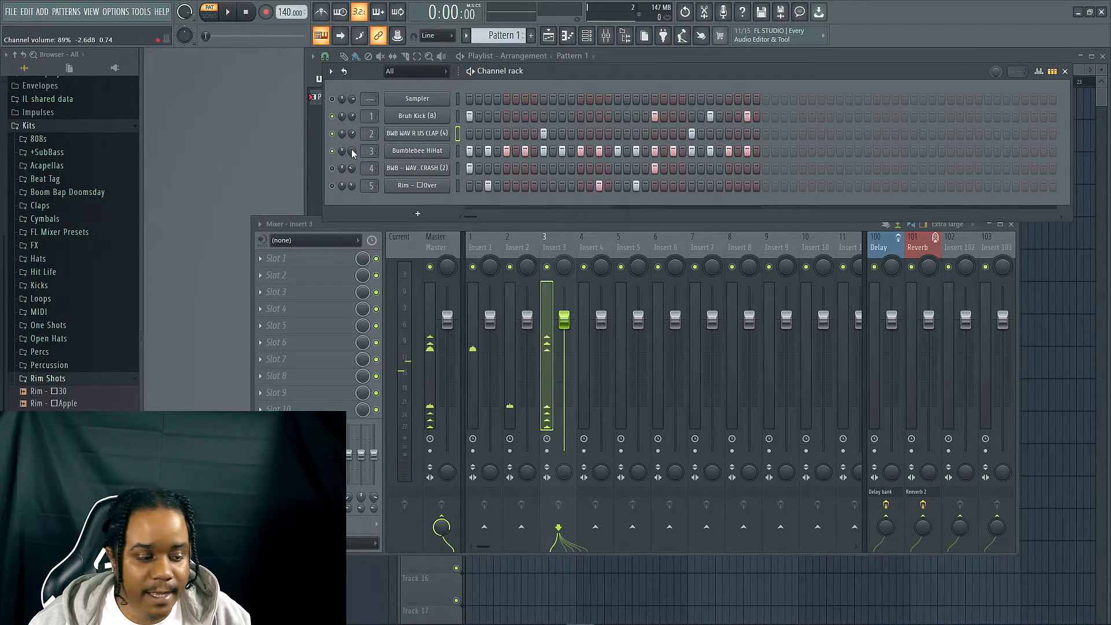
- Mute the Bumblebee HiHat, unmute the crash channel, and play the pattern with mixer track Insert 4 selected
left_click(332, 152)
key("space")
key("space")
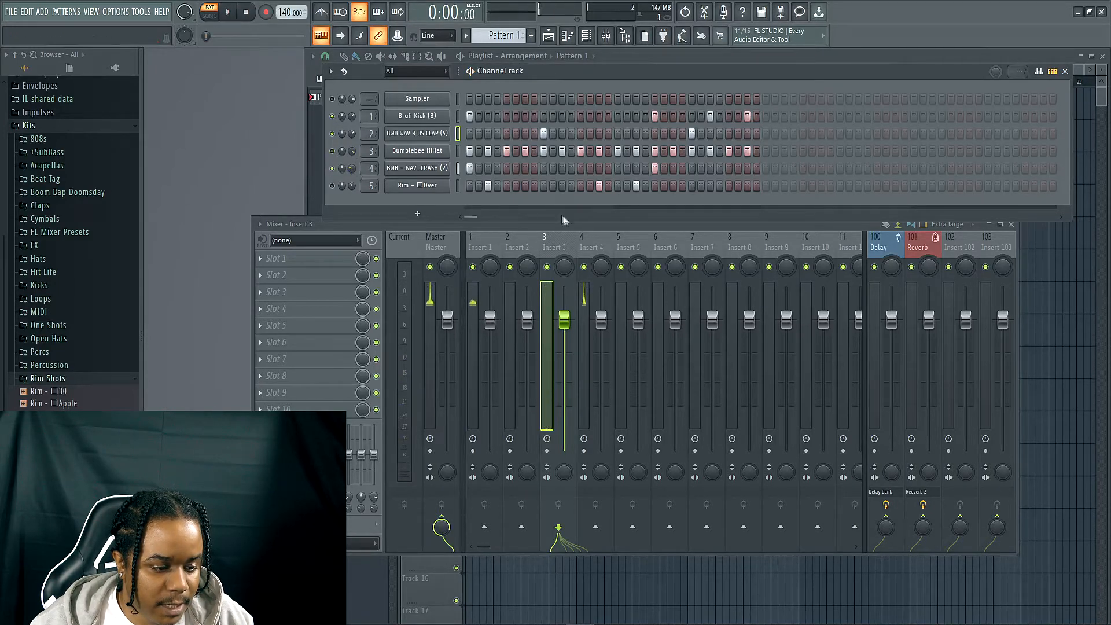
key("space")
left_click(581, 240)
key("space")
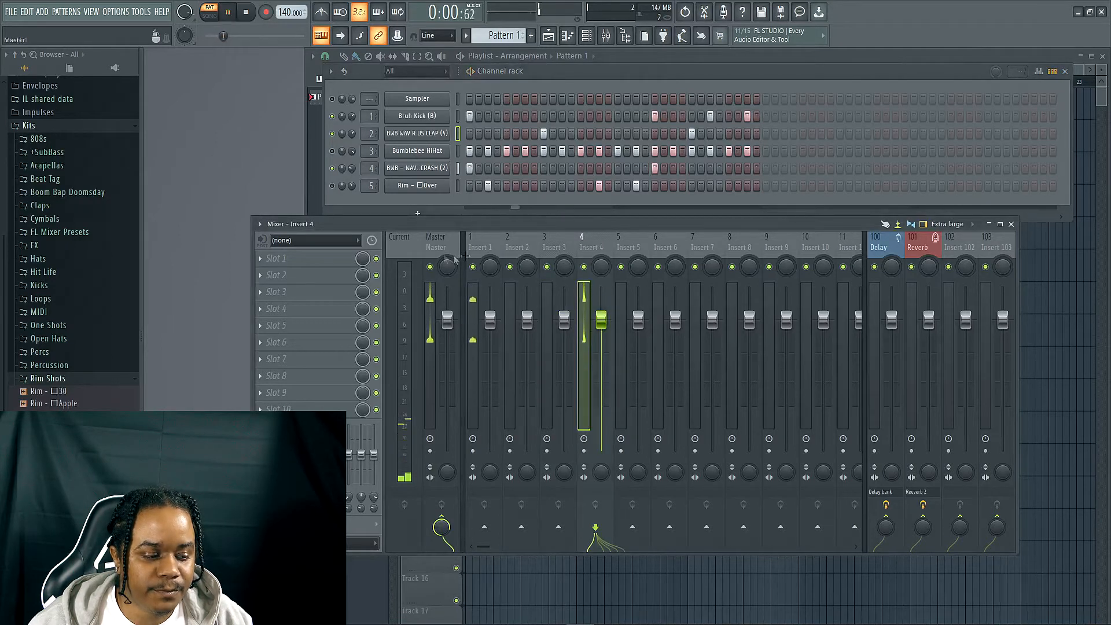
- Set the crash channel volume to 66% while repeatedly auditioning the start of the pattern
key("space")
mouse_move(352, 168)
left_mouse_down()
mouse_move(352, 148)
mouse_move(352, 172)
left_mouse_up()
key("space")
key("space")
key("space")
key("space")
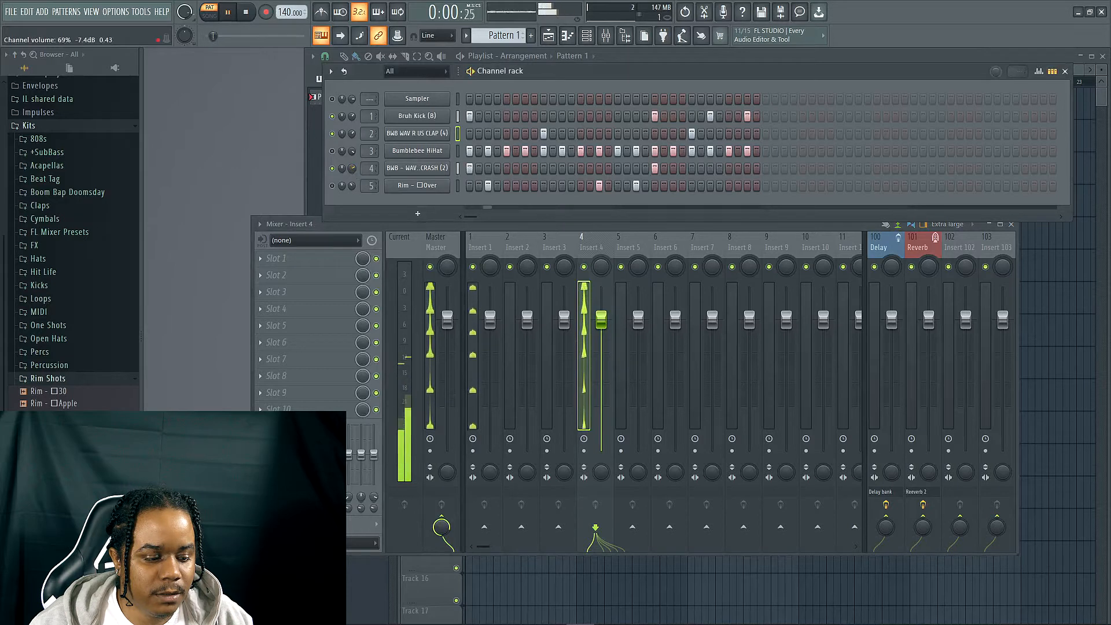
key("space")
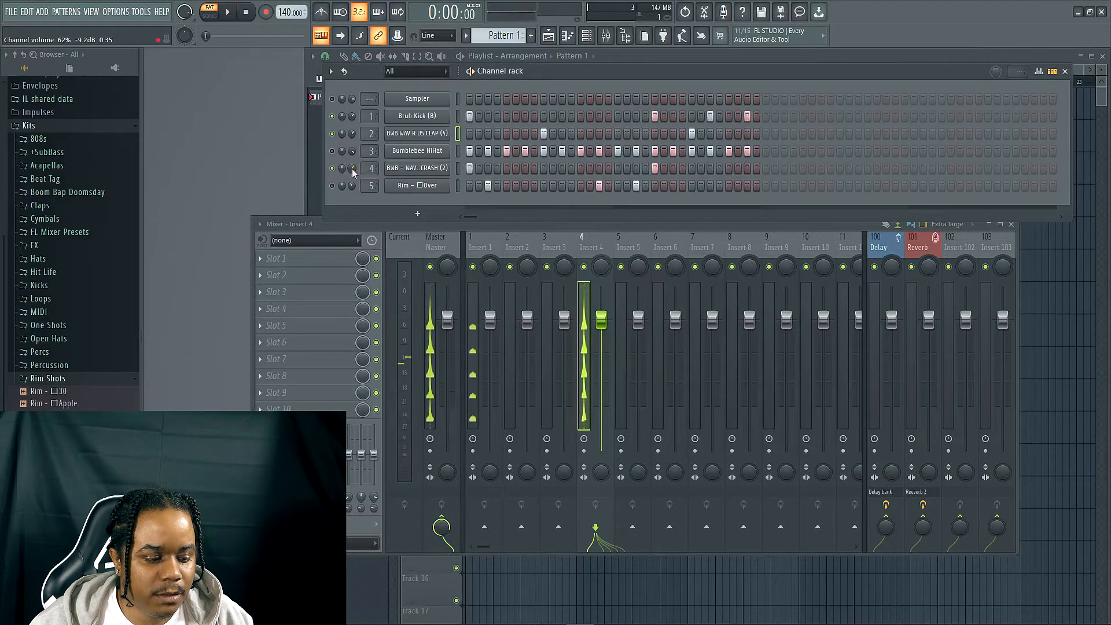
key("space")
key("space")
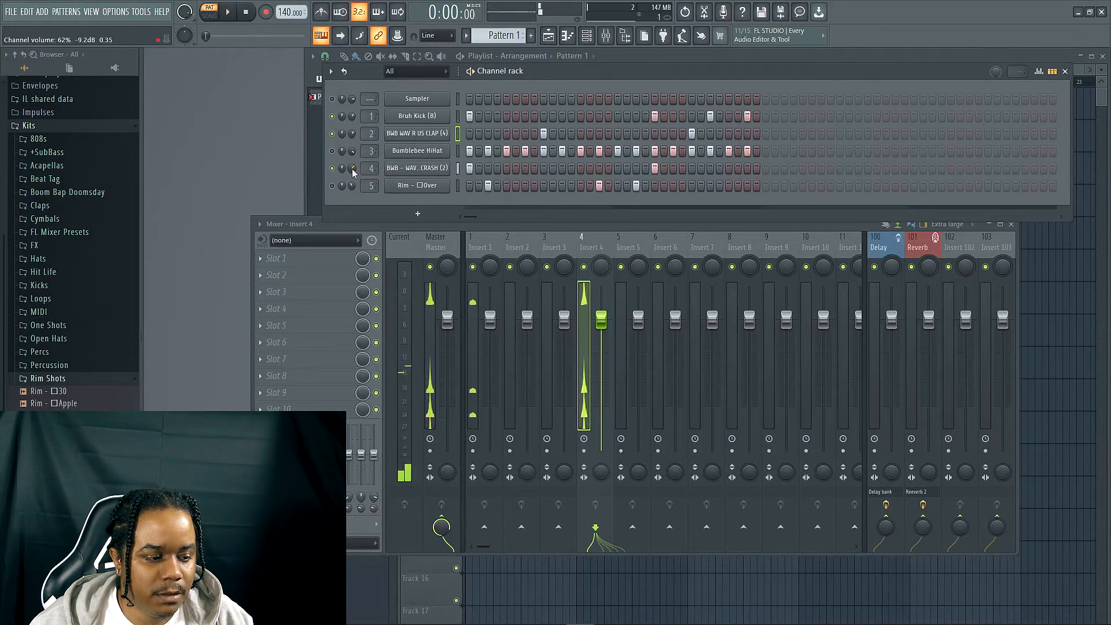
key("space")
key("space")
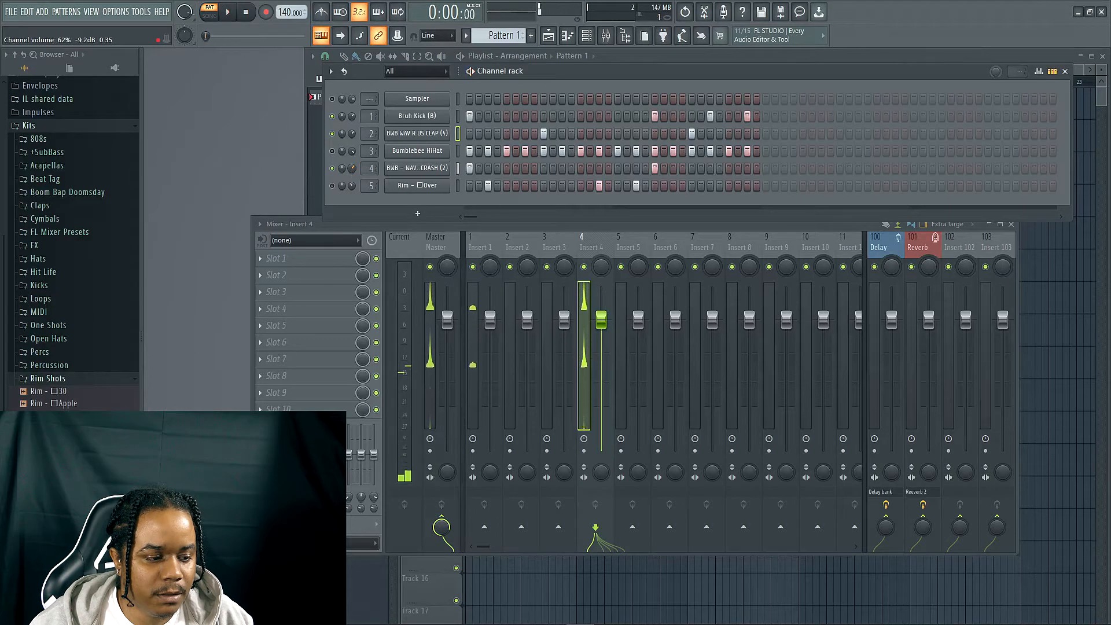
key("space")
key("space")
key("space")
scroll(352, 169, "up", 2)
key("space")
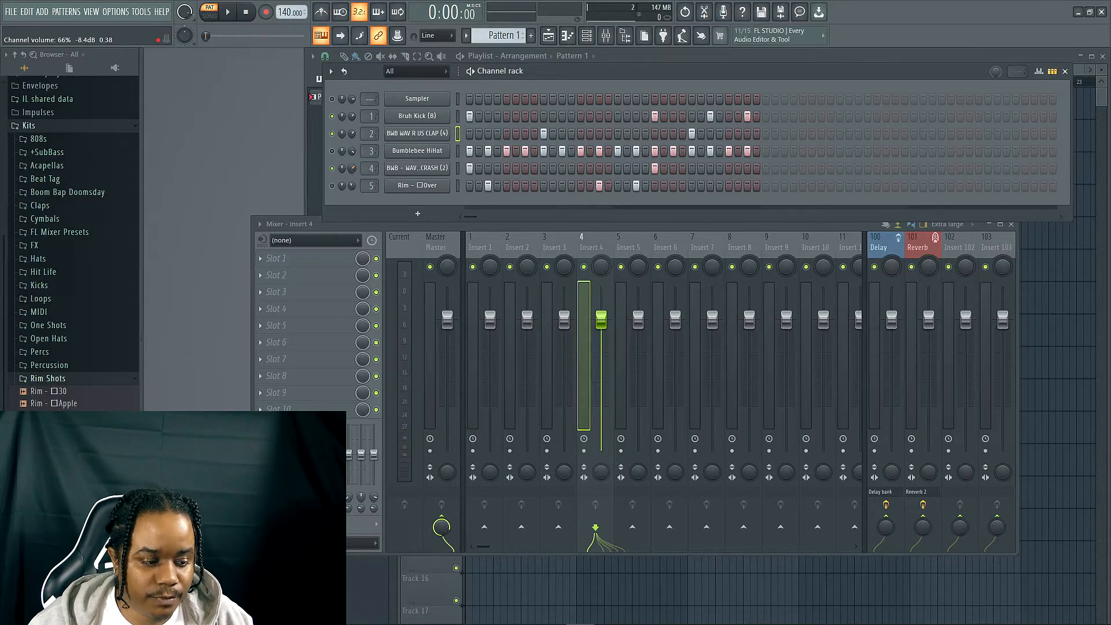
key("space")
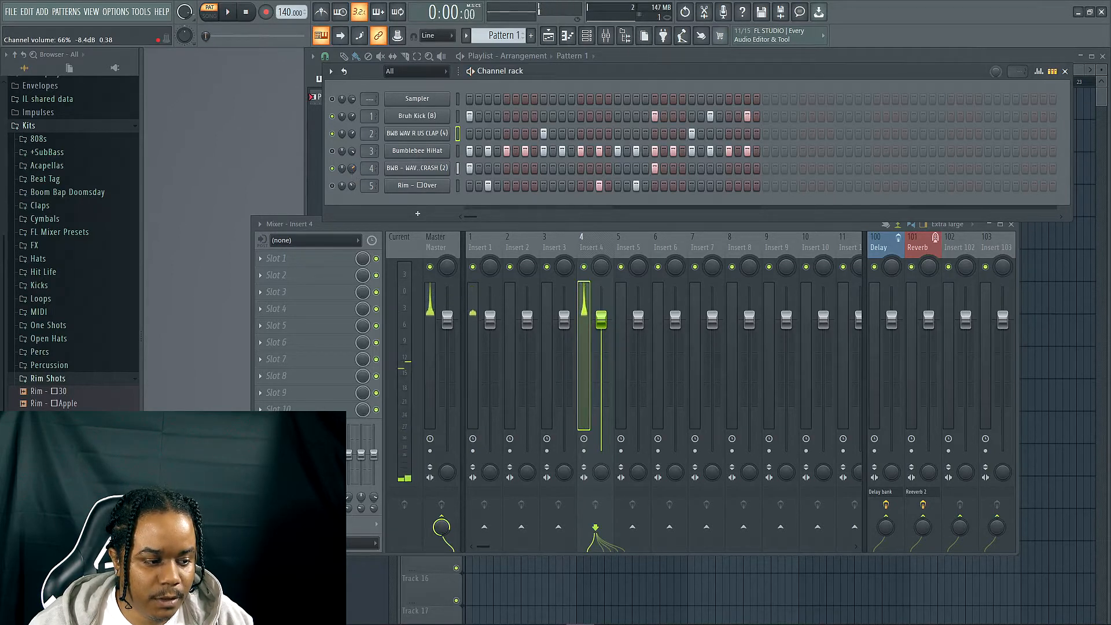
key("space")
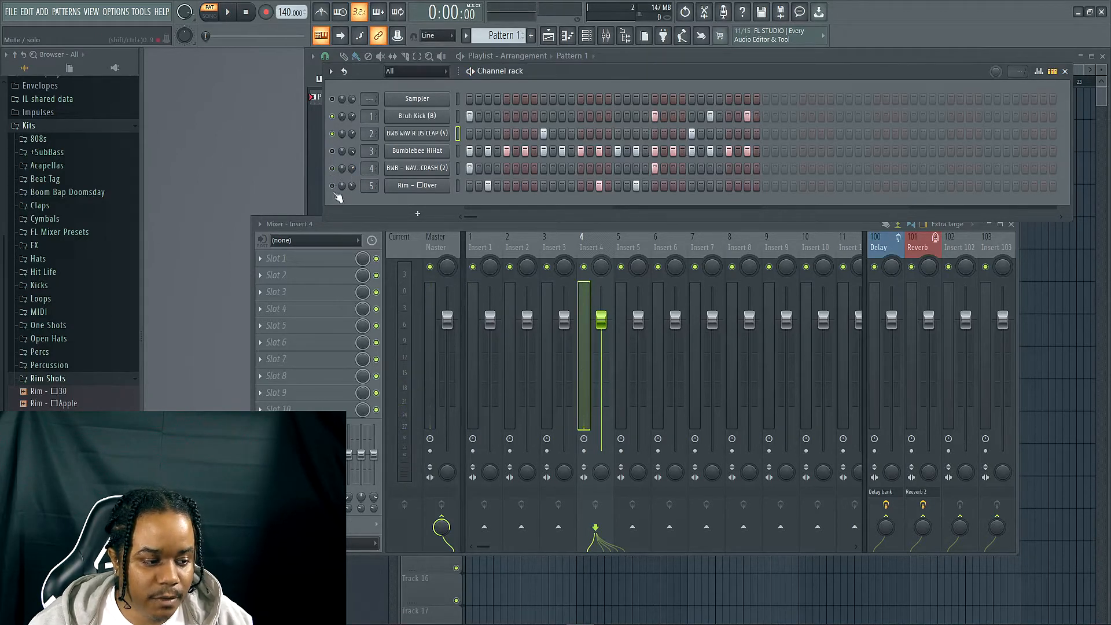
- Unmute the Rim channel, select it with mixer track Insert 5, and play it with the kick and clap
key("space")
key("space")
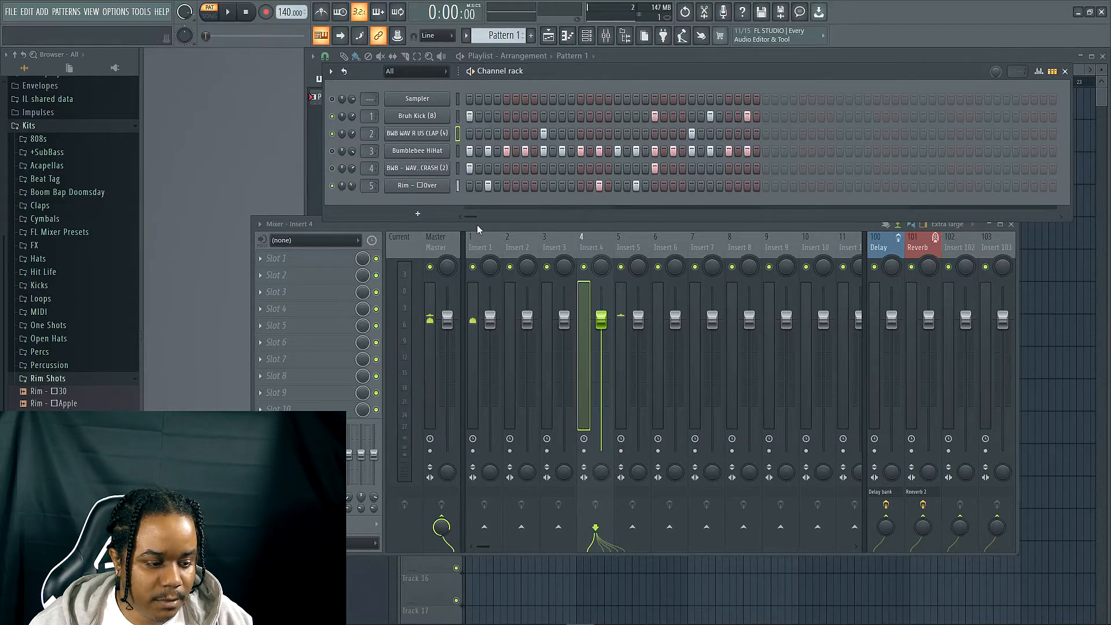
left_click(417, 185)
left_click(564, 203)
key("space")
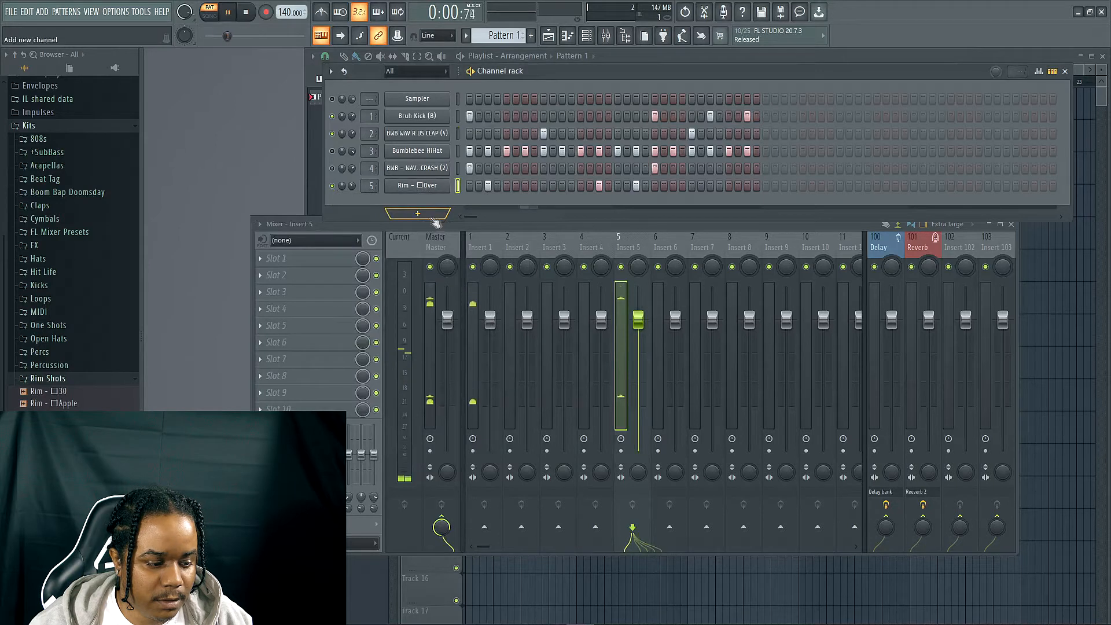
- Set the Rim channel volume to about 33% while auditioning it against the kick and clap
left_click_drag(352, 182, 351, 186)
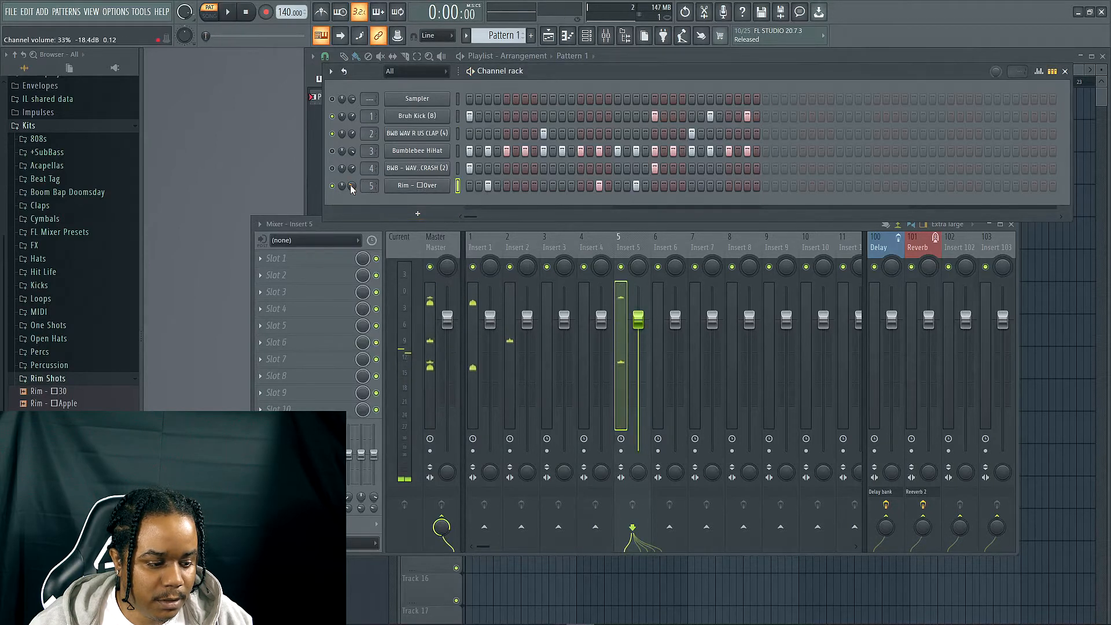
scroll(349, 185, "up", 1)
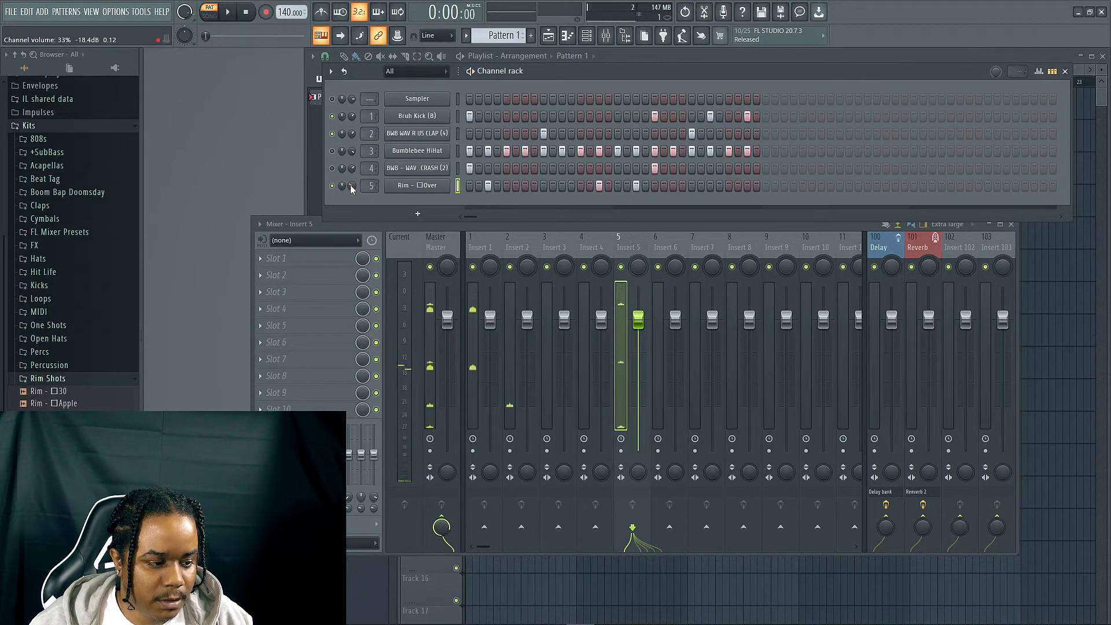
scroll(350, 185, "up", 1)
key("space")
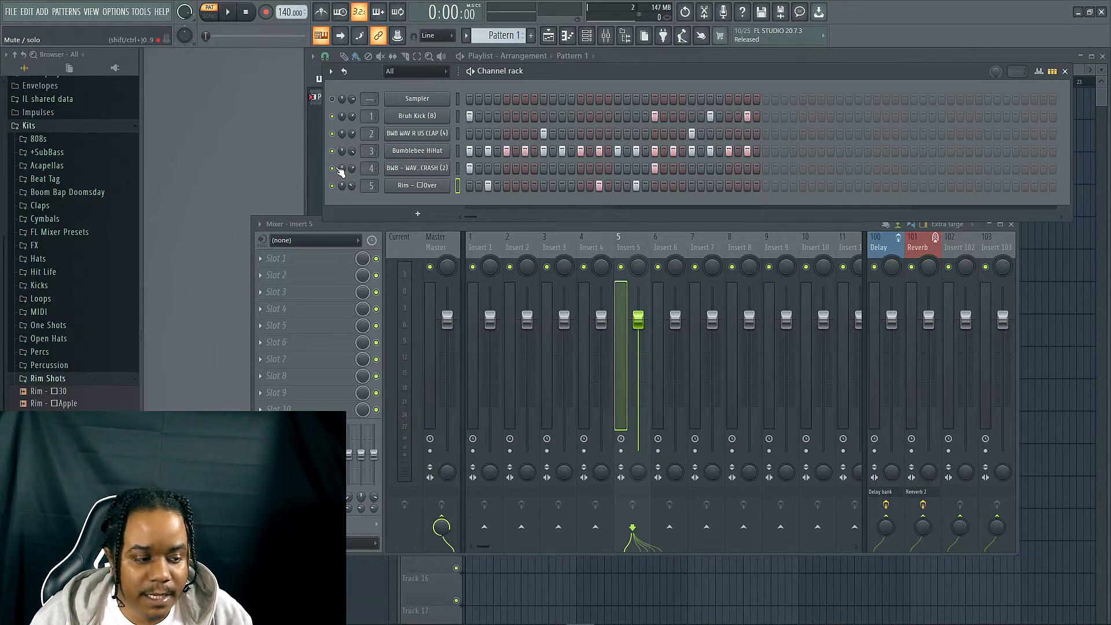
- Play the full drum pattern with all drum channels unmuted and reset the Bumblebee HiHat channel's panning
key("space")
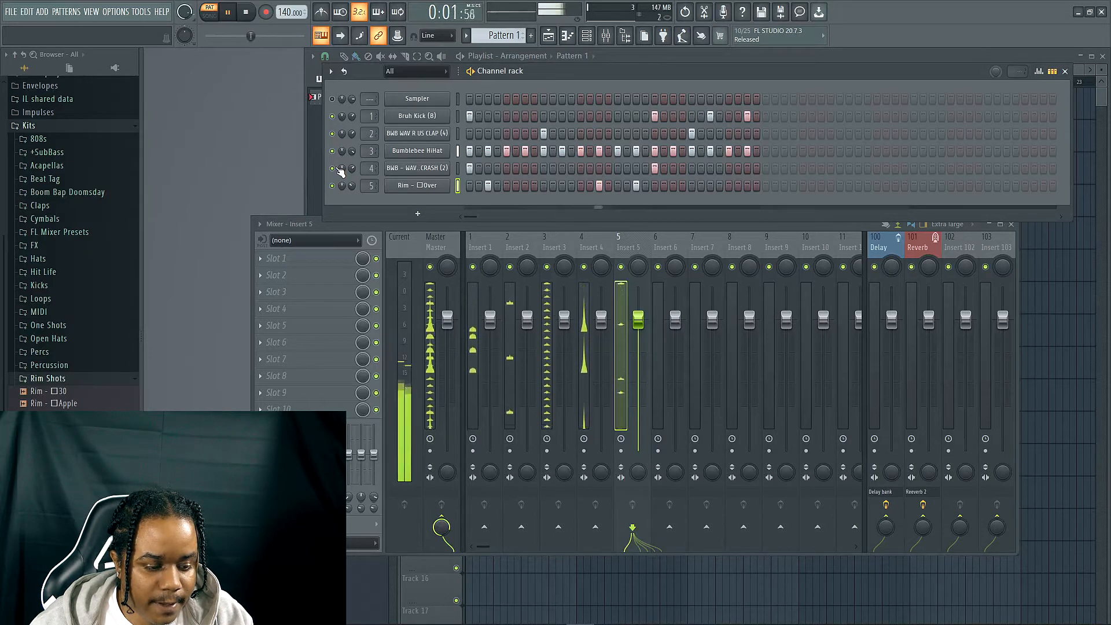
key("space")
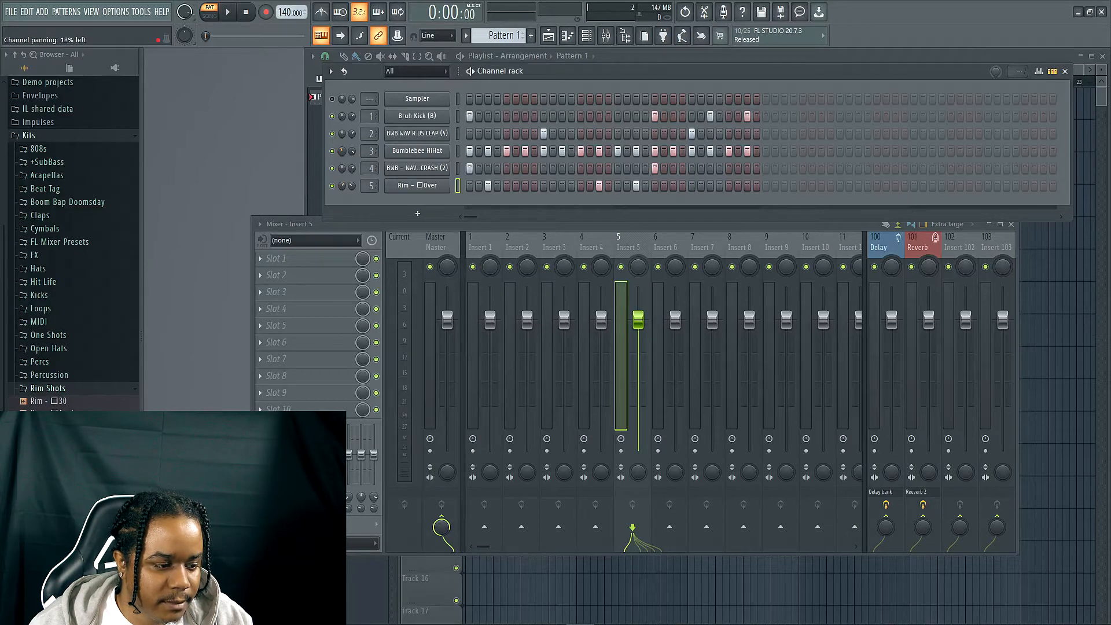
right_click(343, 149)
left_click(354, 157)
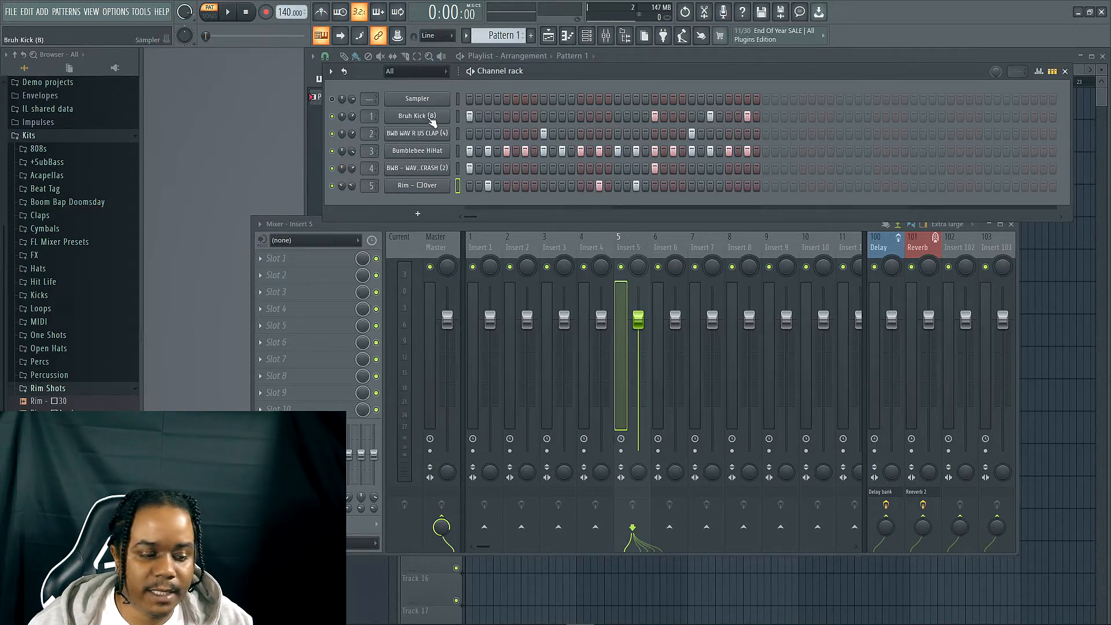
key("space")
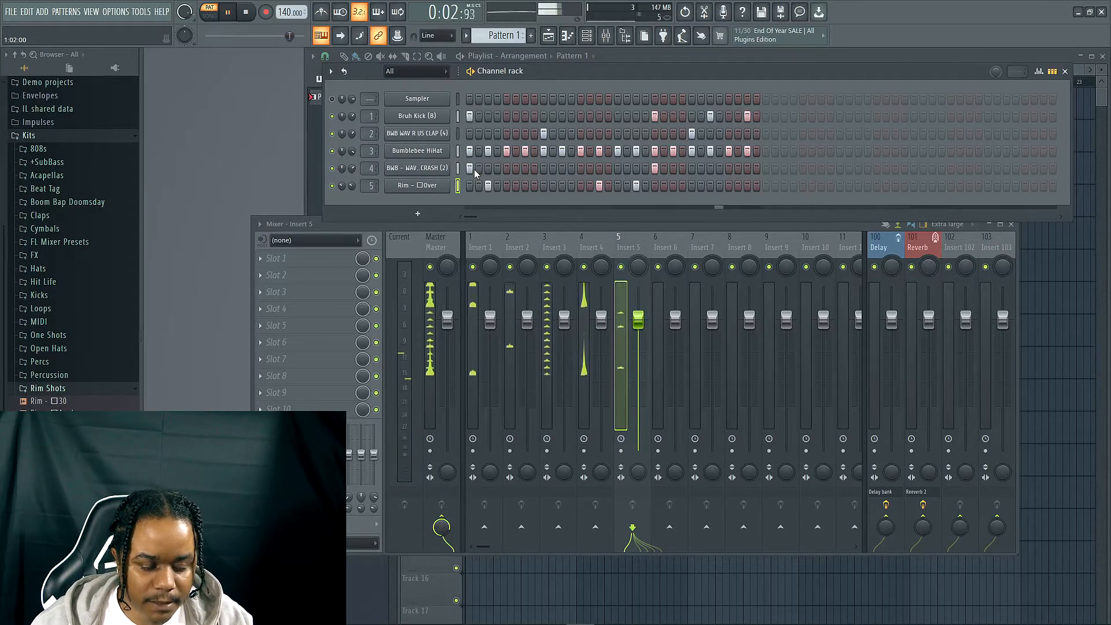
key("space")
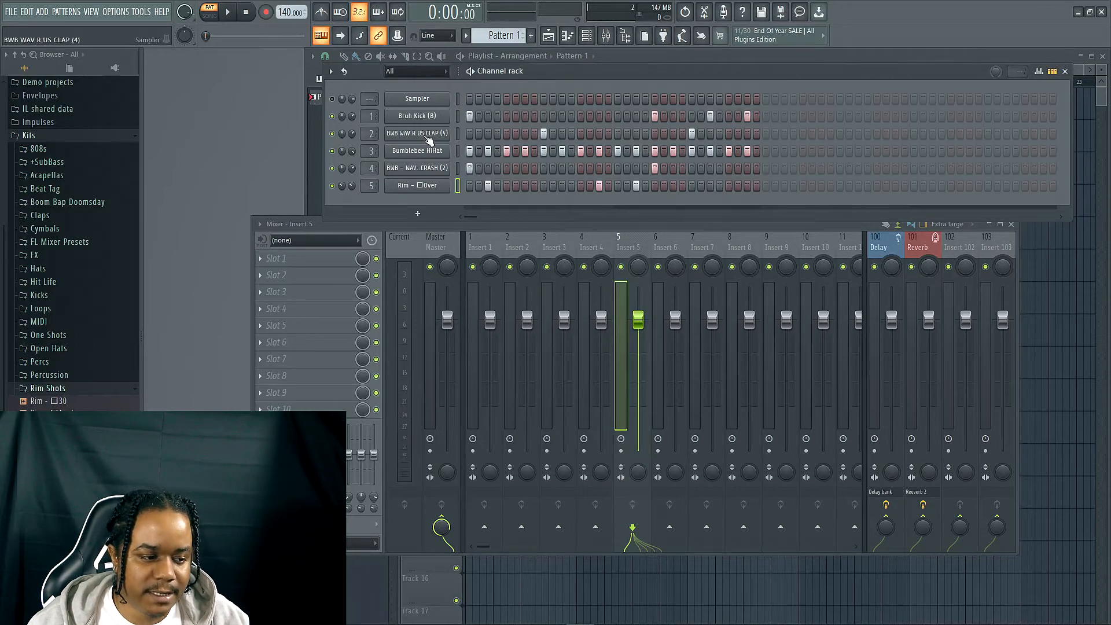
- Load Fruity Parametric EQ 2 in the first effect slot of Insert 2 and move its window clear of the mixer tracks
left_click(519, 236)
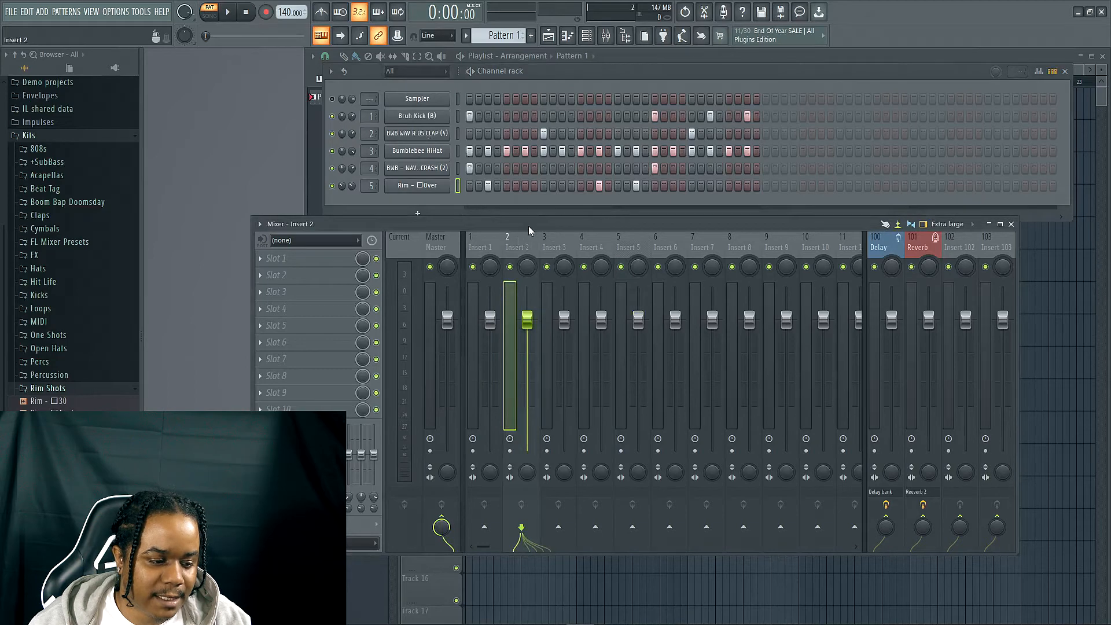
left_click(281, 261)
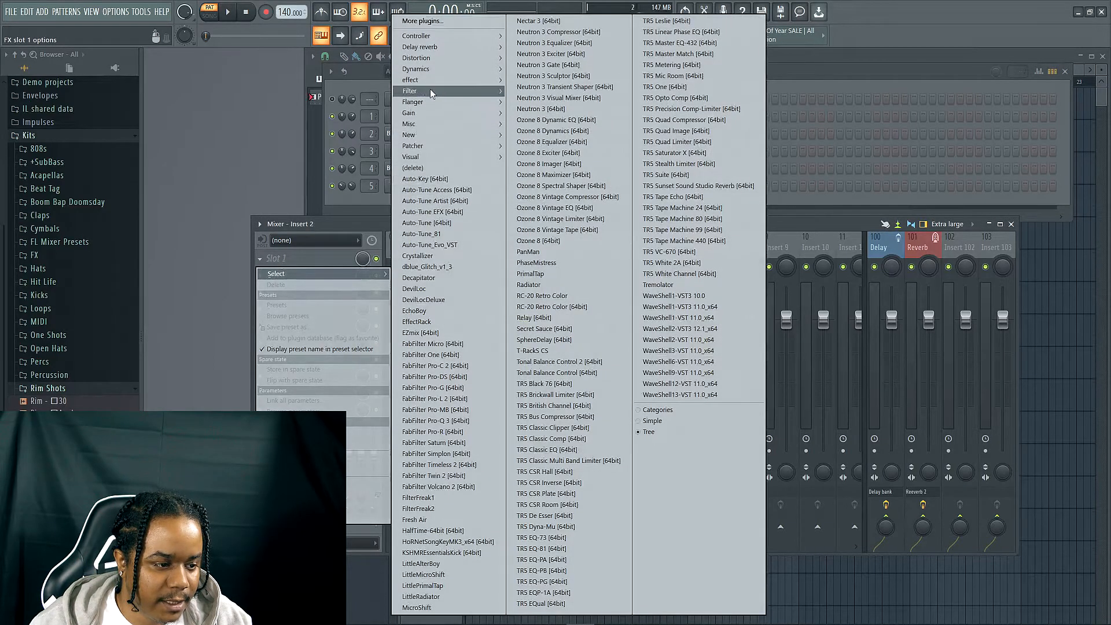
mouse_move(430, 93)
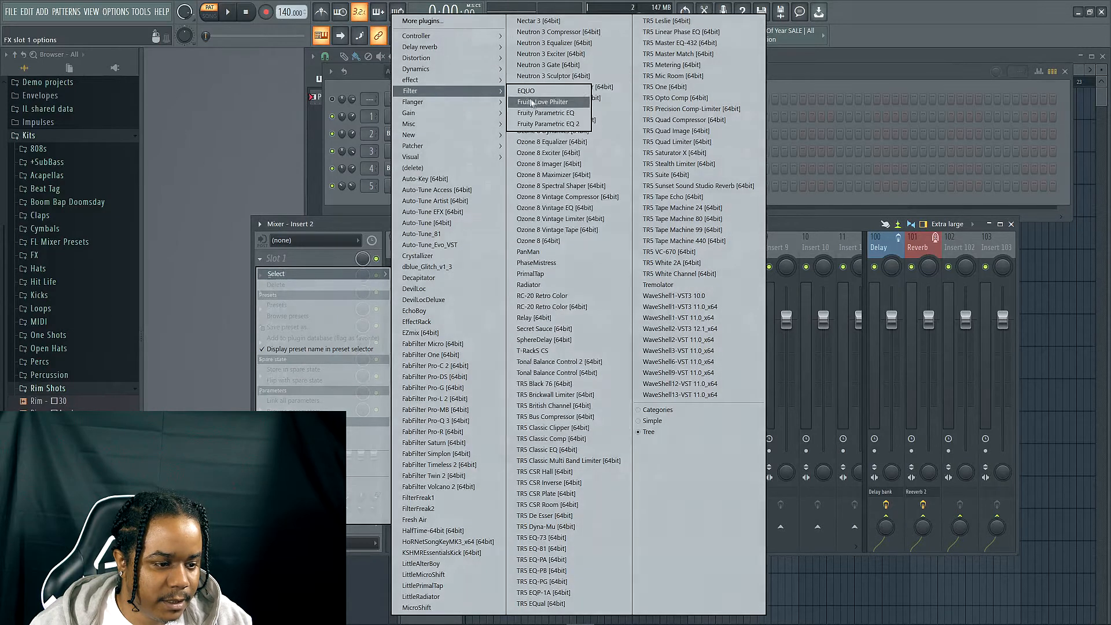
left_click(548, 124)
left_click_drag(452, 199, 895, 170)
- Change band 1 of Insert 2's equalizer to a High pass filter and select a steeper filter order
key("space")
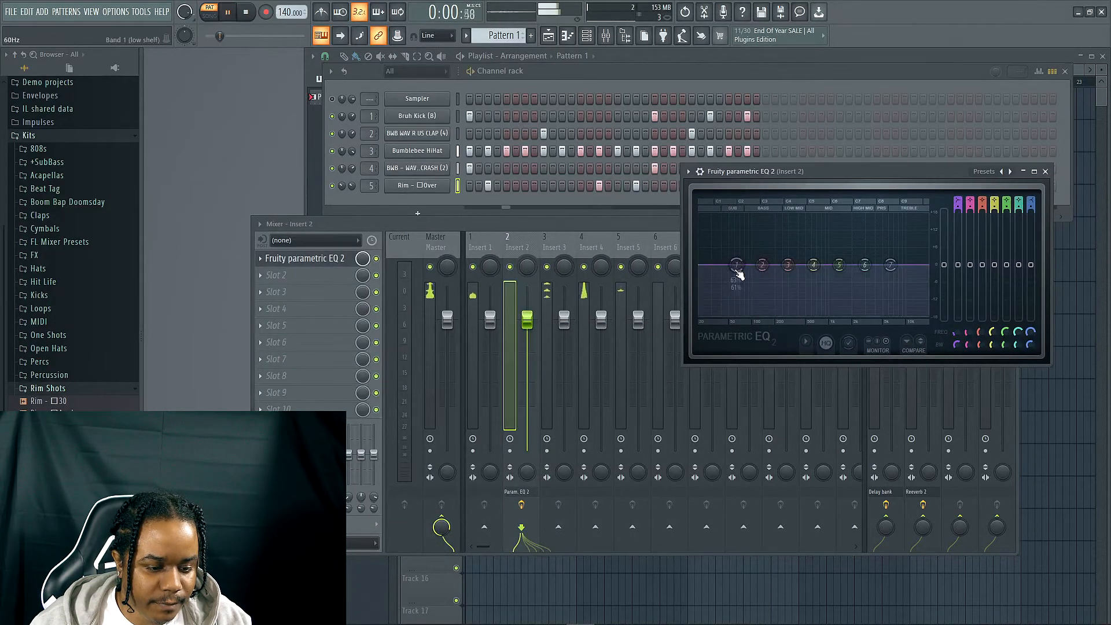
key("space")
right_click(737, 267)
mouse_move(765, 296)
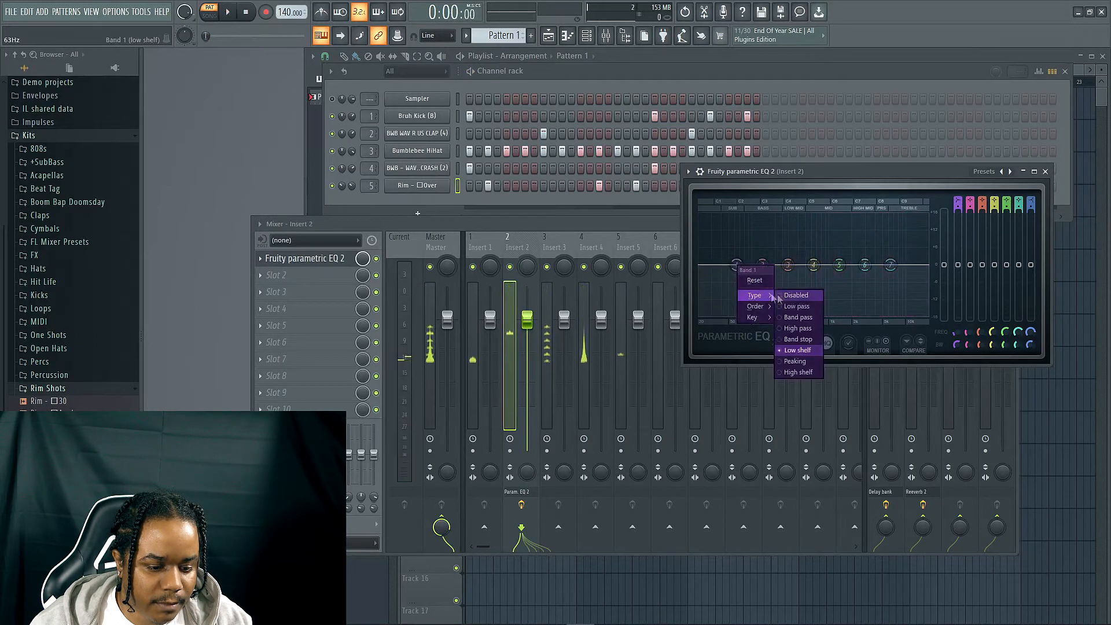
left_click(797, 328)
right_click(744, 276)
mouse_move(769, 305)
left_click(791, 362)
- Raise the high-pass cutoff on Insert 2 to about band 3's frequency and audition the filtered clap in the pattern
left_click_drag(739, 271, 783, 265)
key("space")
key("space")
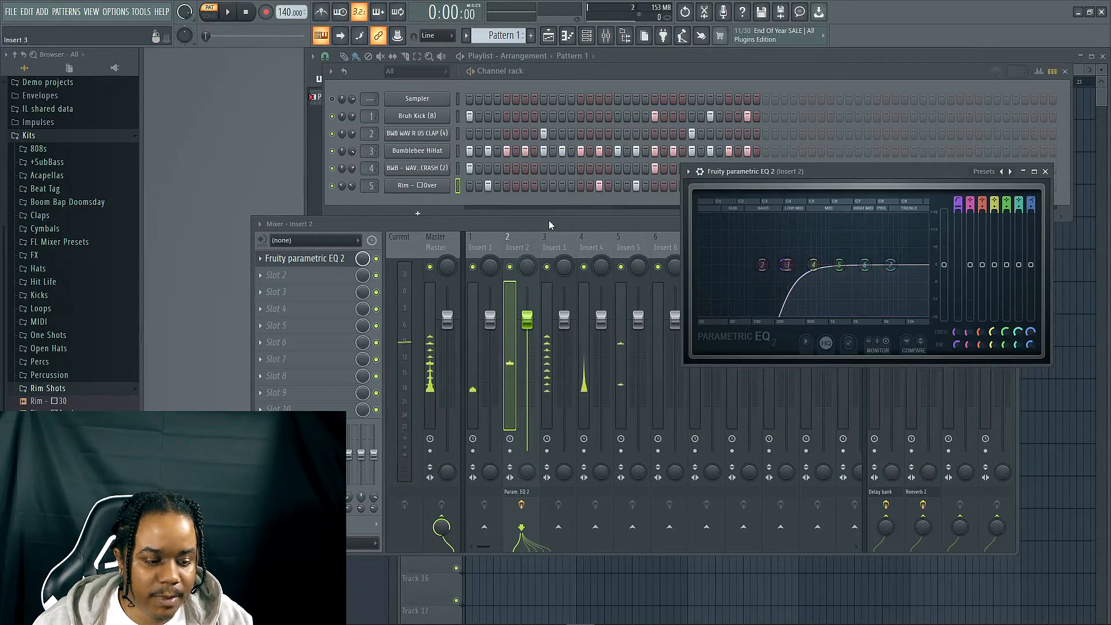
left_click(521, 244)
key("space")
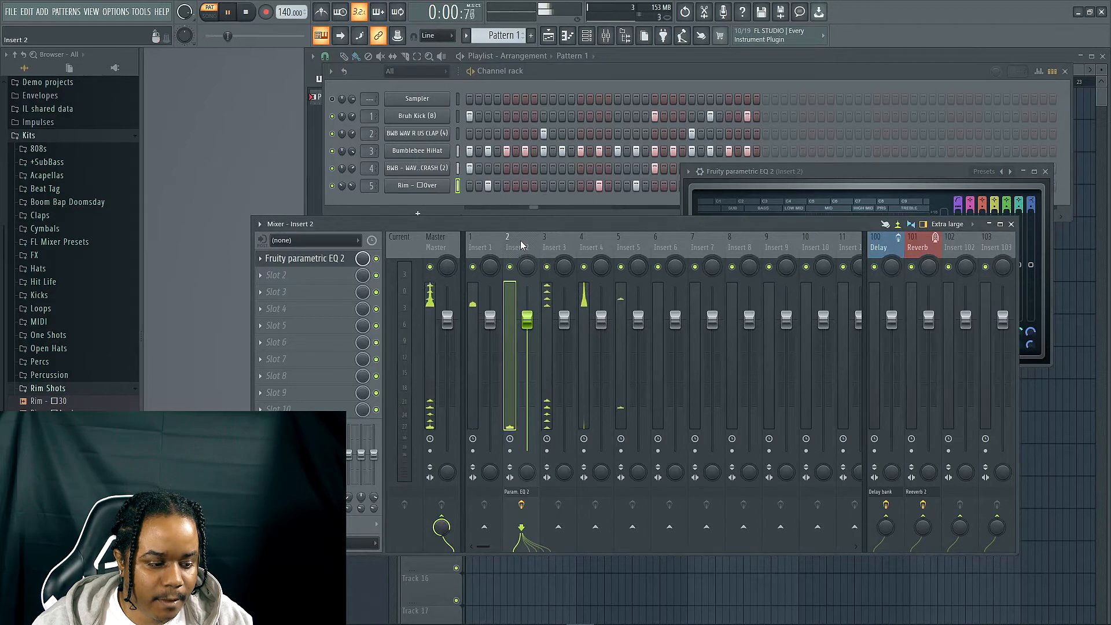
key("space")
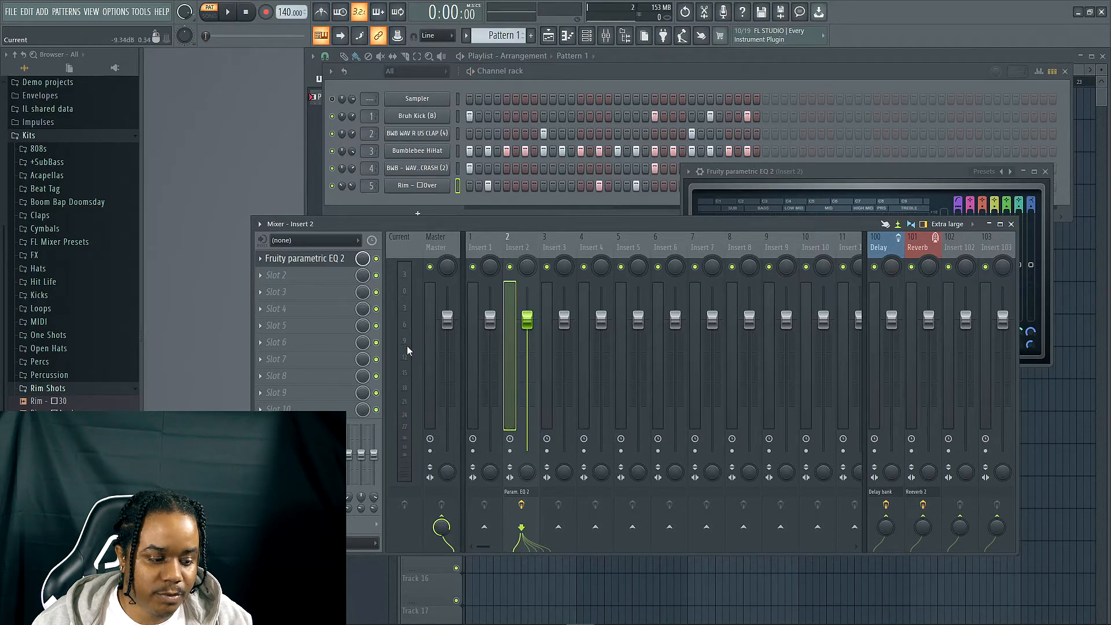
key("space")
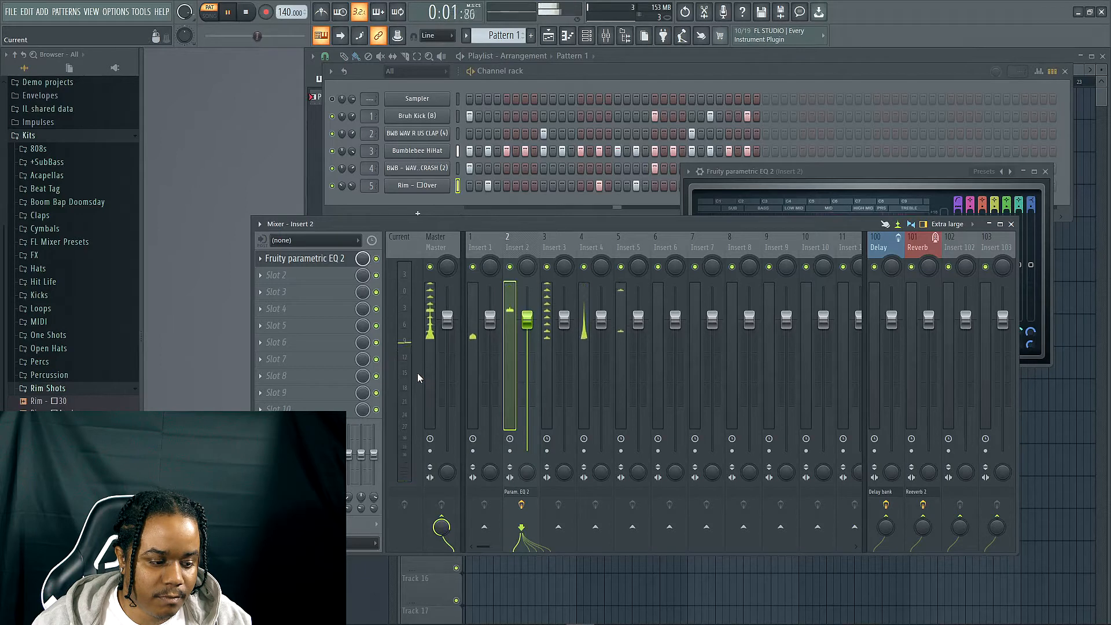
key("space")
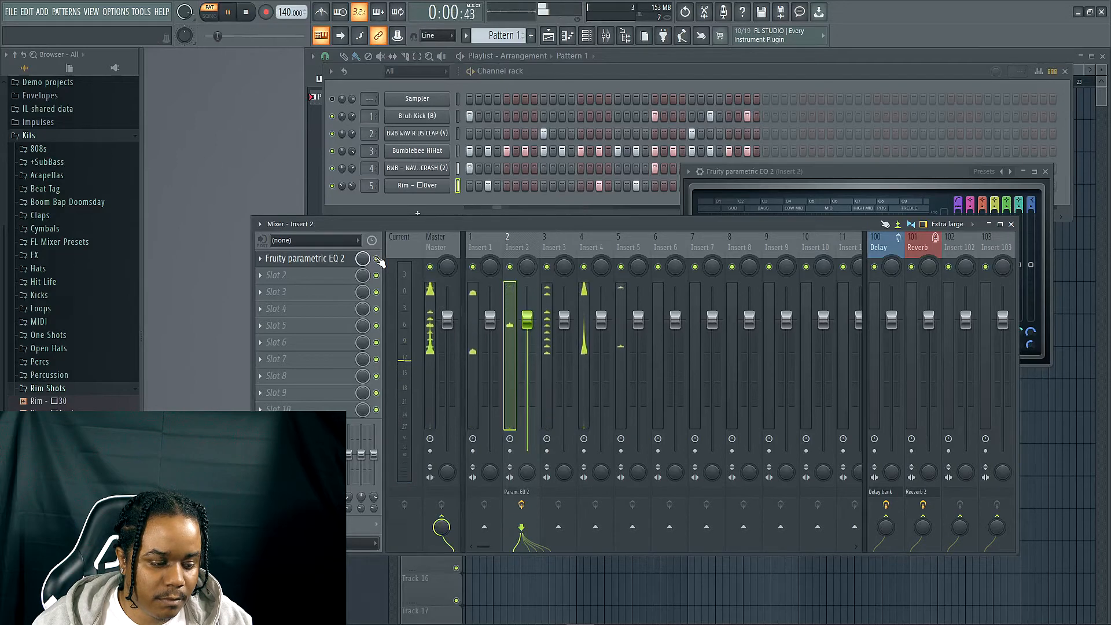
- Lower the main level of Insert 2's equalizer to about -3.5 dB while the pattern plays
left_click_drag(866, 168, 907, 98)
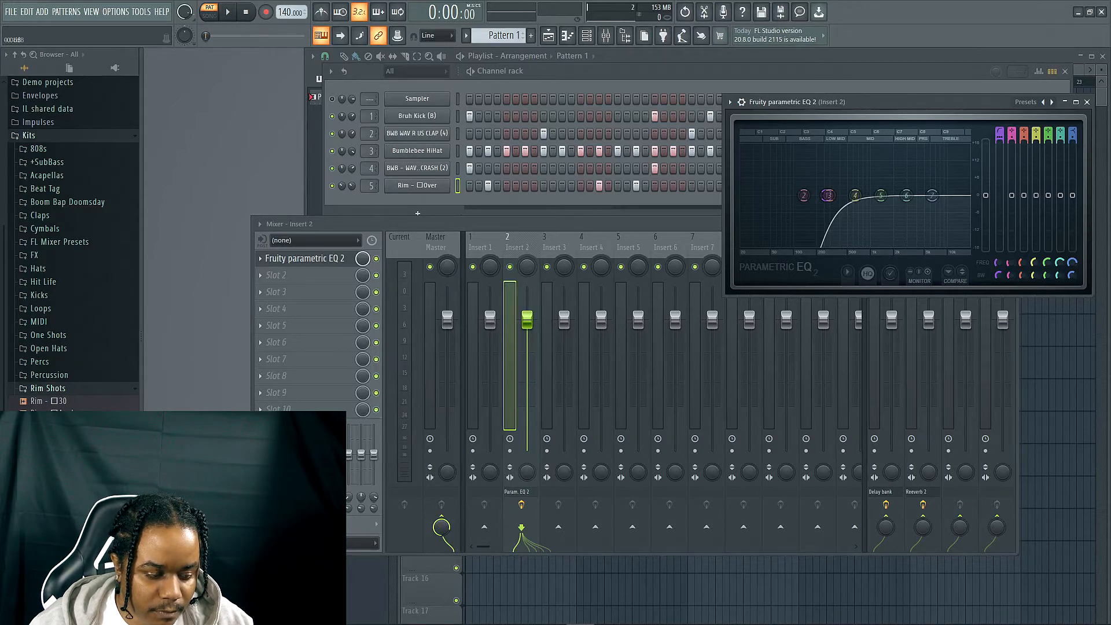
key("space")
left_click_drag(985, 204, 986, 206)
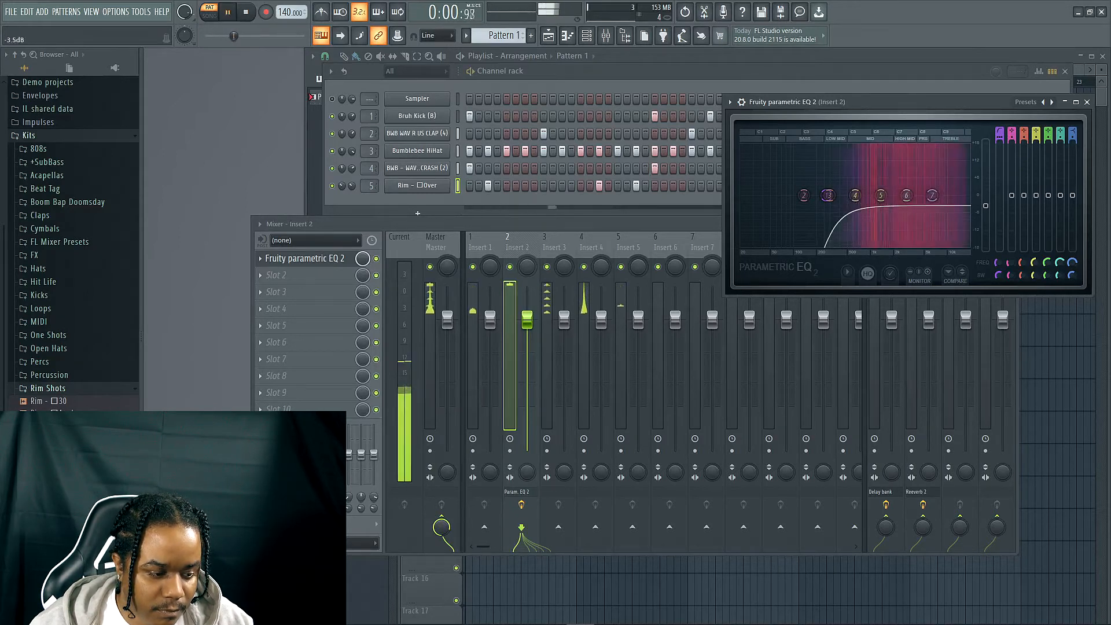
key("space")
- Adjust the Master track's stereo separation in the mixer and play the full pattern to hear it
left_click(641, 224)
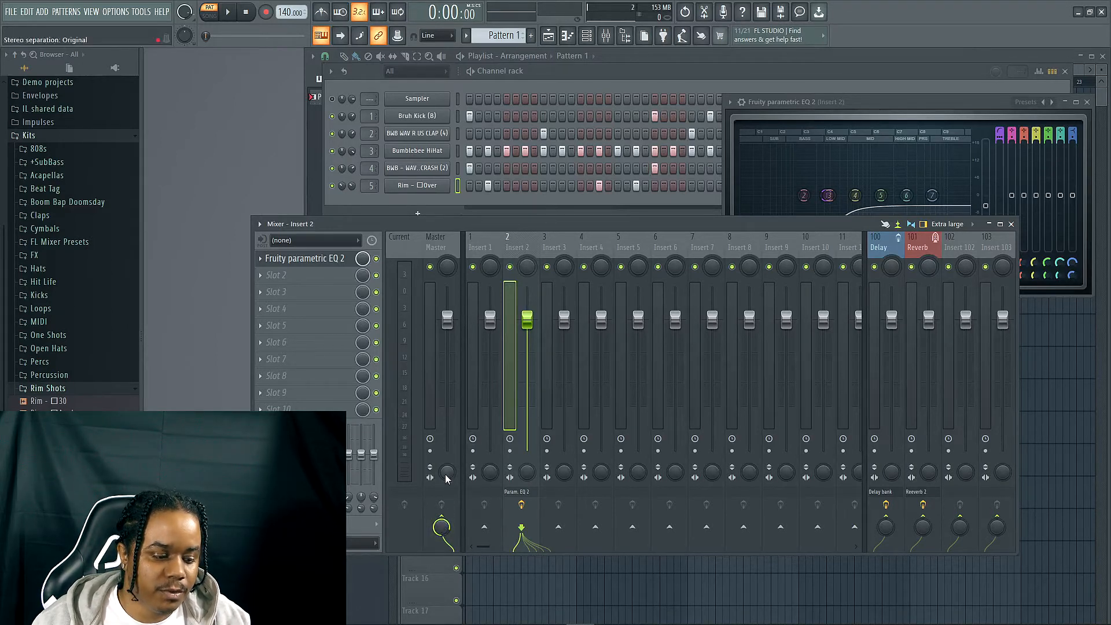
left_click_drag(446, 475, 448, 478)
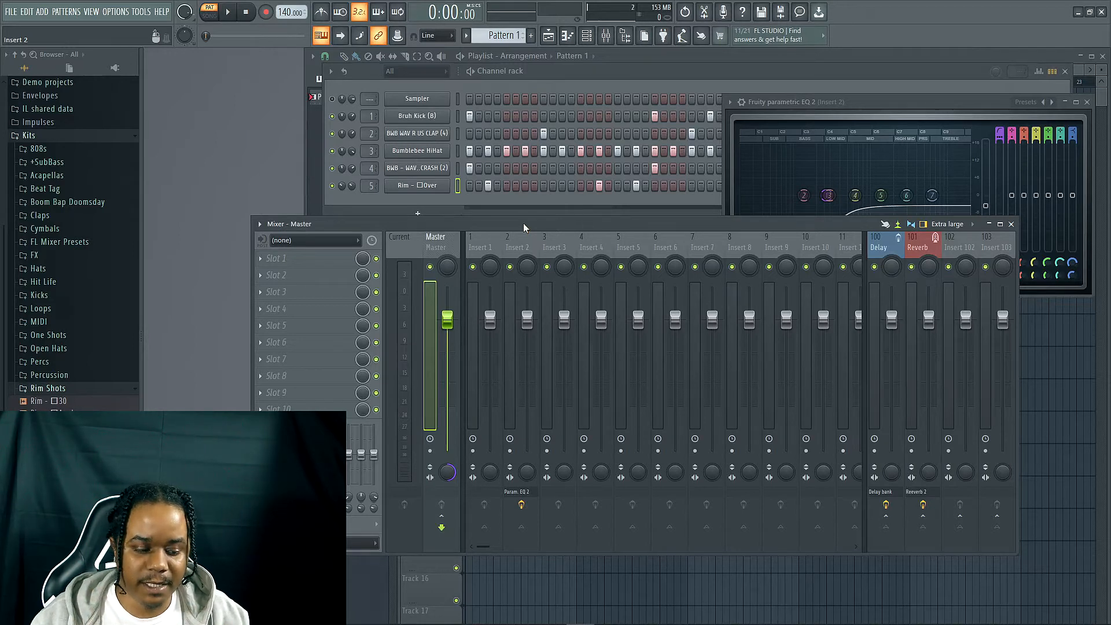
key("space")
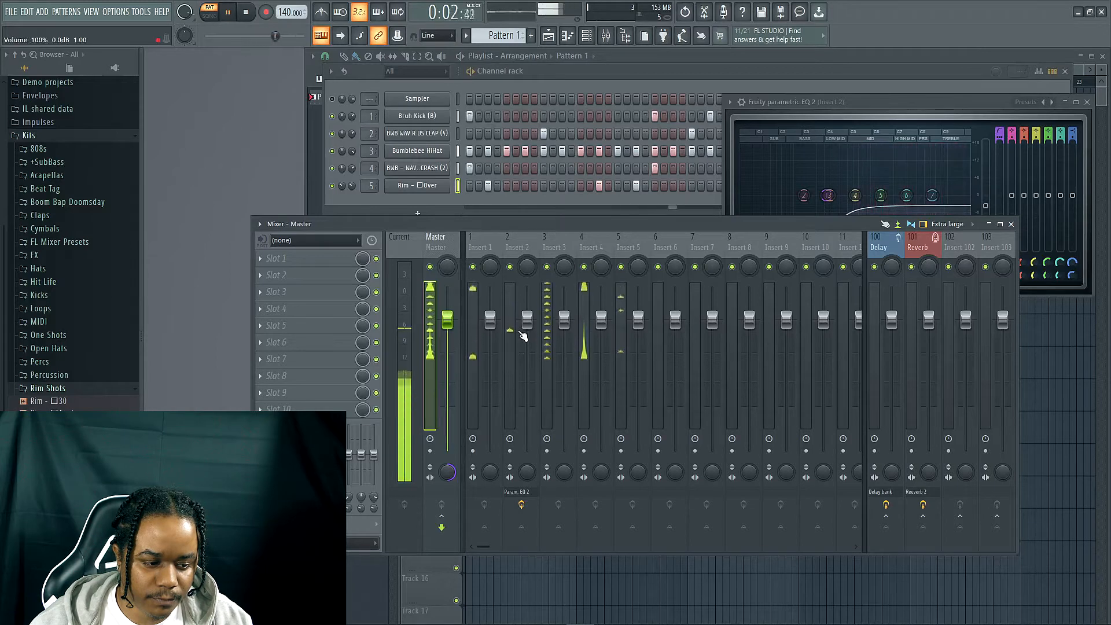
key("space")
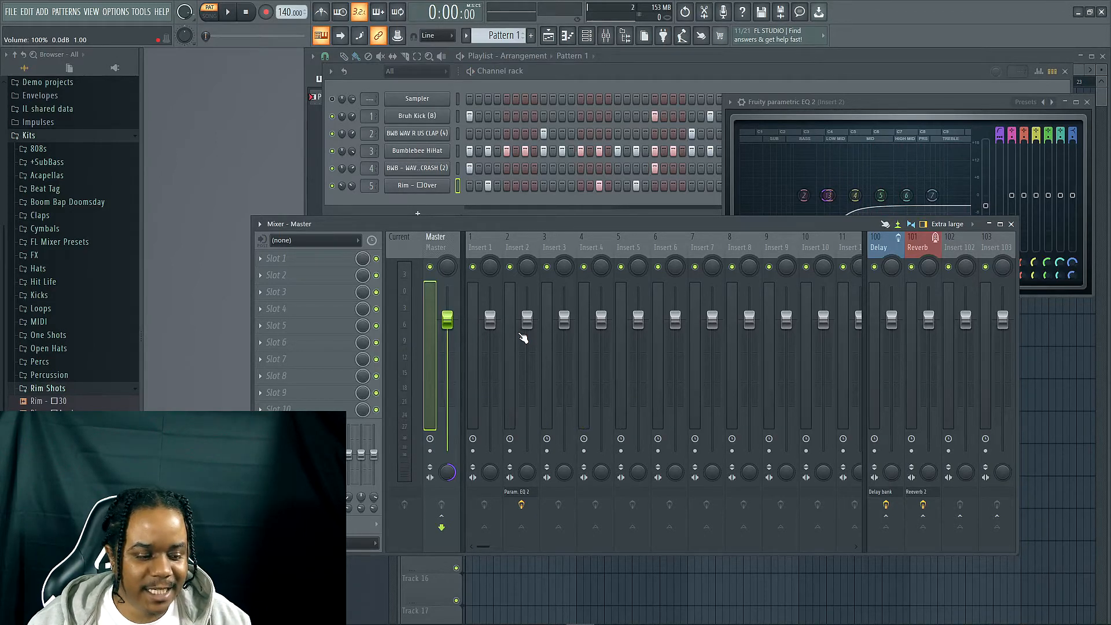
- Solo the kick on Insert 1, bring in the clap on Insert 2, and lower Insert 2's fader to about -1.2 dB
right_click(473, 267)
key("space")
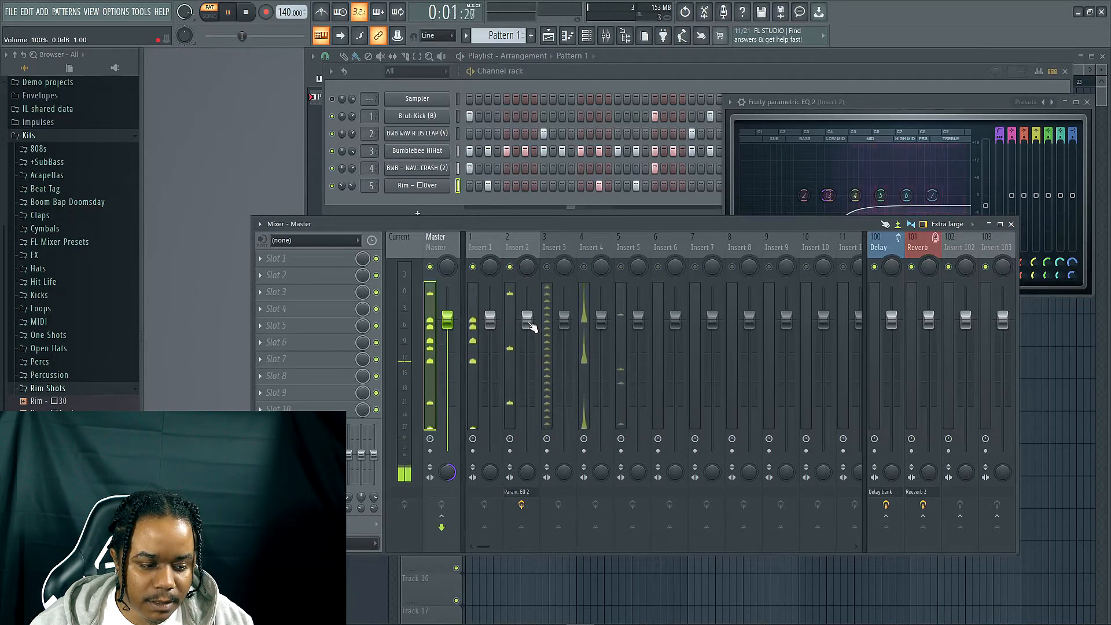
left_click(527, 320)
left_click_drag(527, 321, 527, 328)
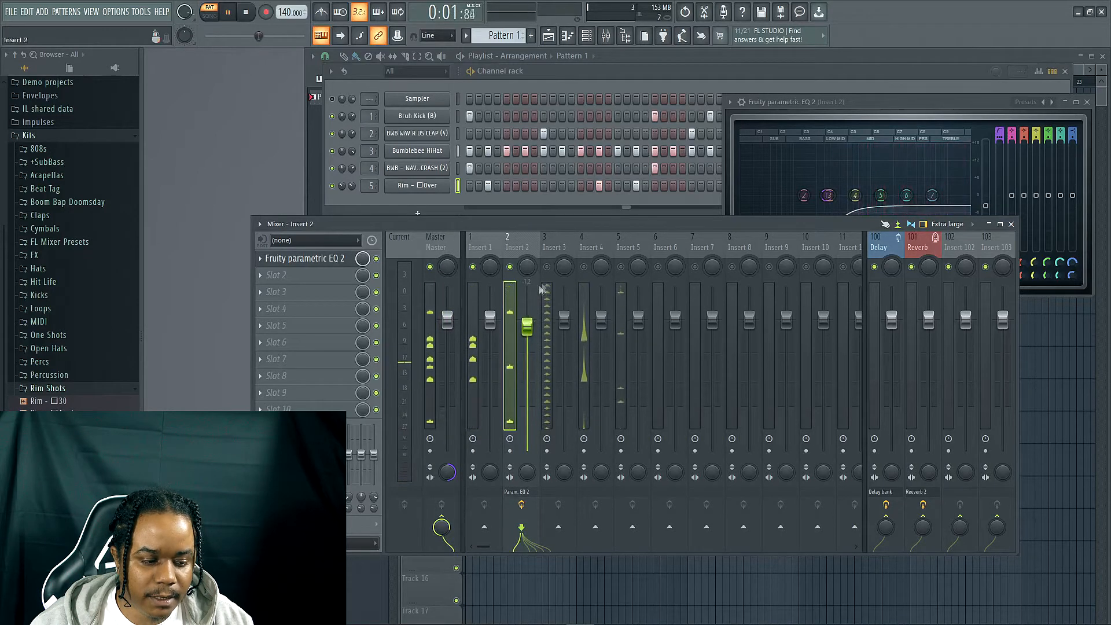
- Unmute Insert 3 and lower its fader to about -5.2 dB against the kick and clap
left_click(548, 267)
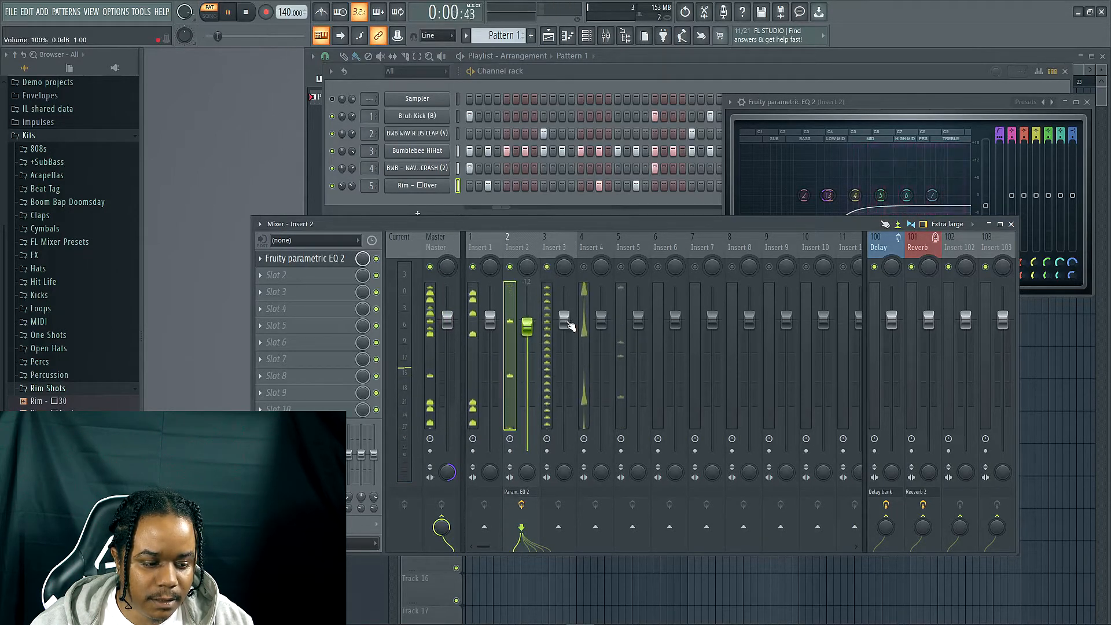
left_click_drag(570, 326, 564, 347)
key("space")
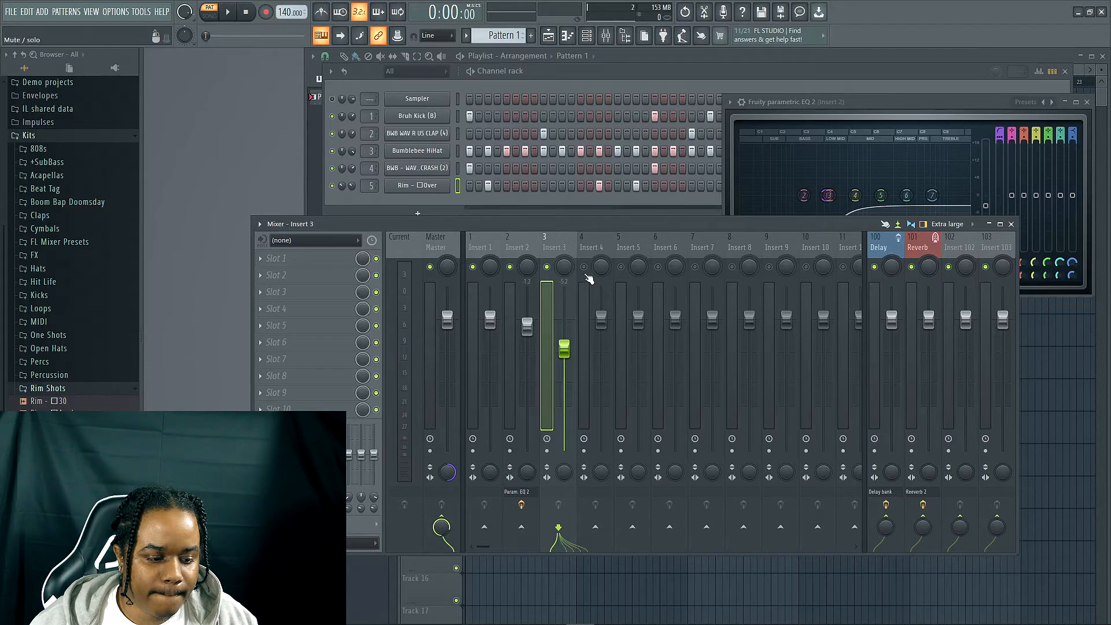
- Unmute the crash on Insert 4 and lower its fader to 66% (-8.3 dB) while the pattern plays
key("space")
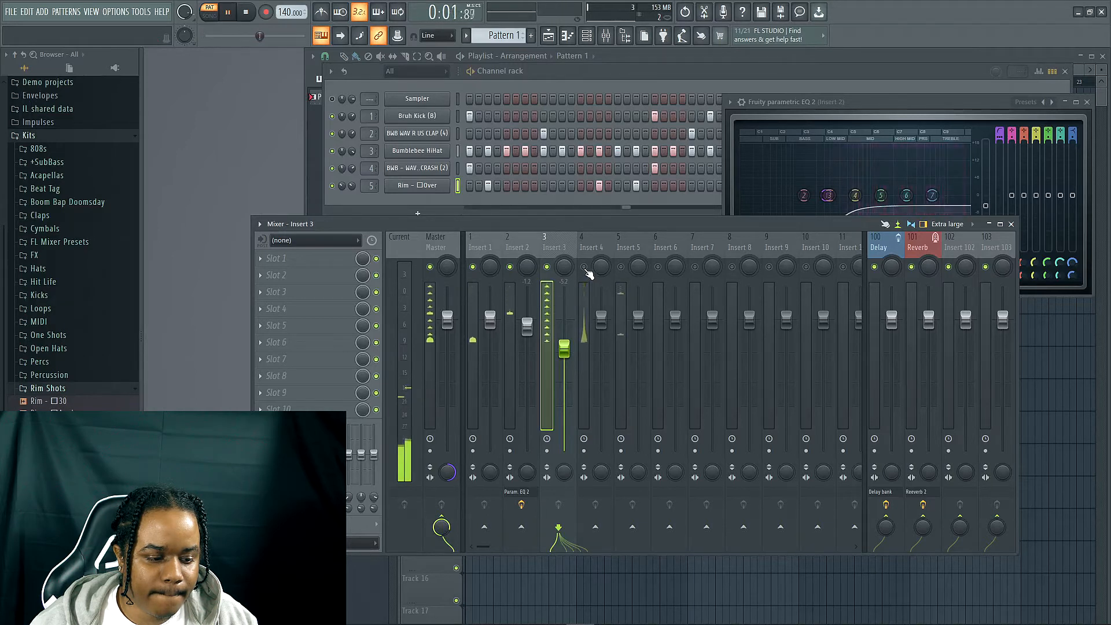
left_click_drag(601, 318, 602, 365)
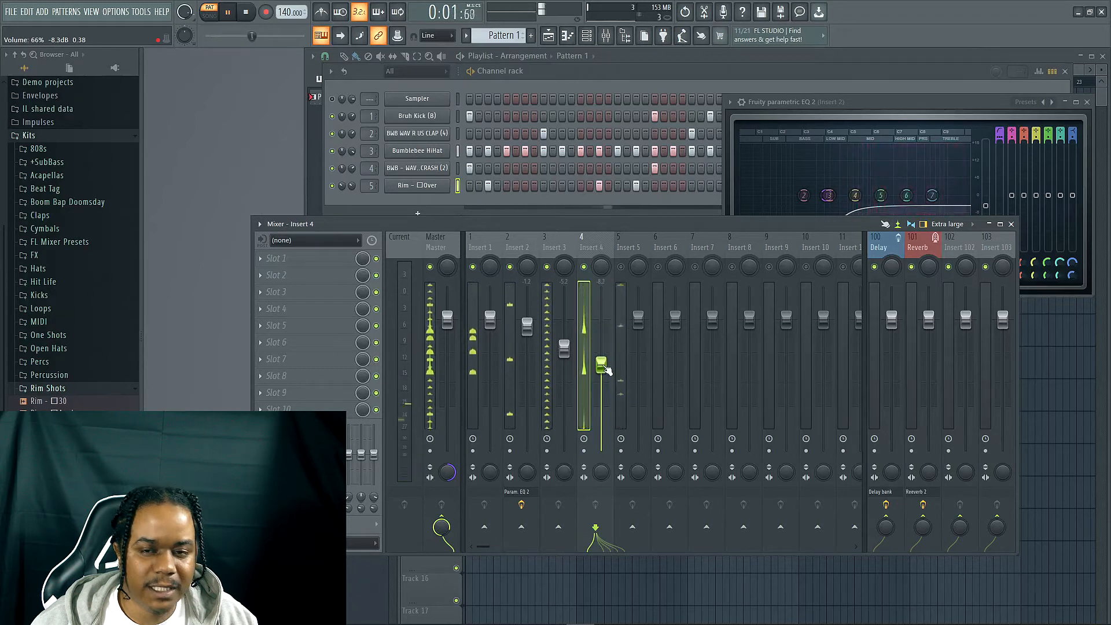
key("space")
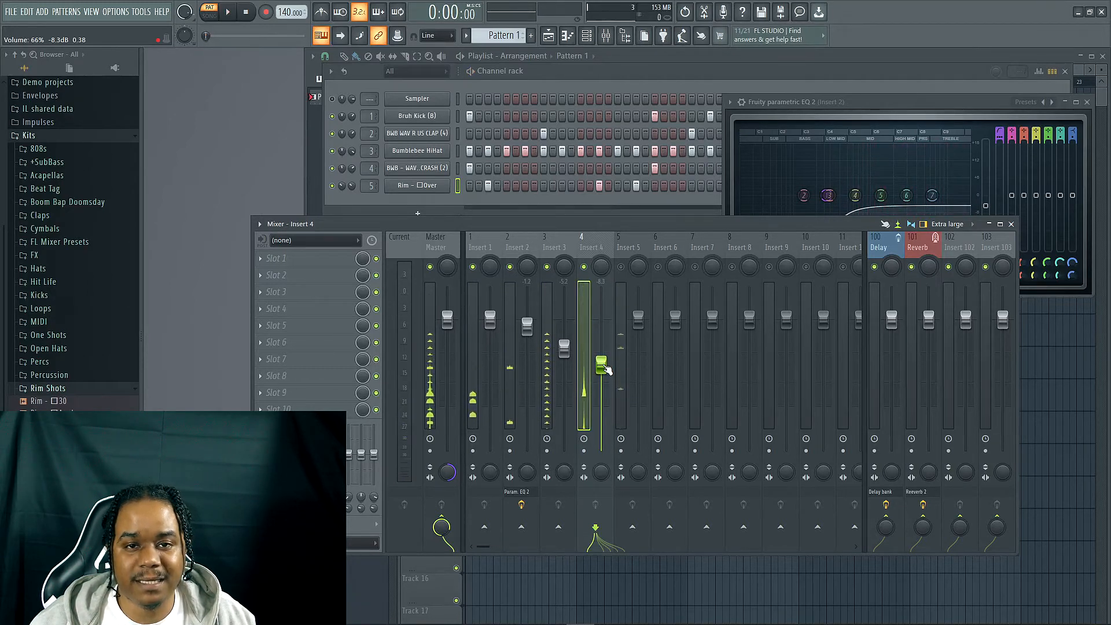
- Set Insert 4's fader to 67% (-8.1 dB), replay the pattern, and lower the fader to 24% (-22.4 dB)
mouse_move(606, 368)
left_mouse_down()
mouse_move(601, 421)
mouse_move(606, 368)
left_mouse_up()
key("space")
key("space")
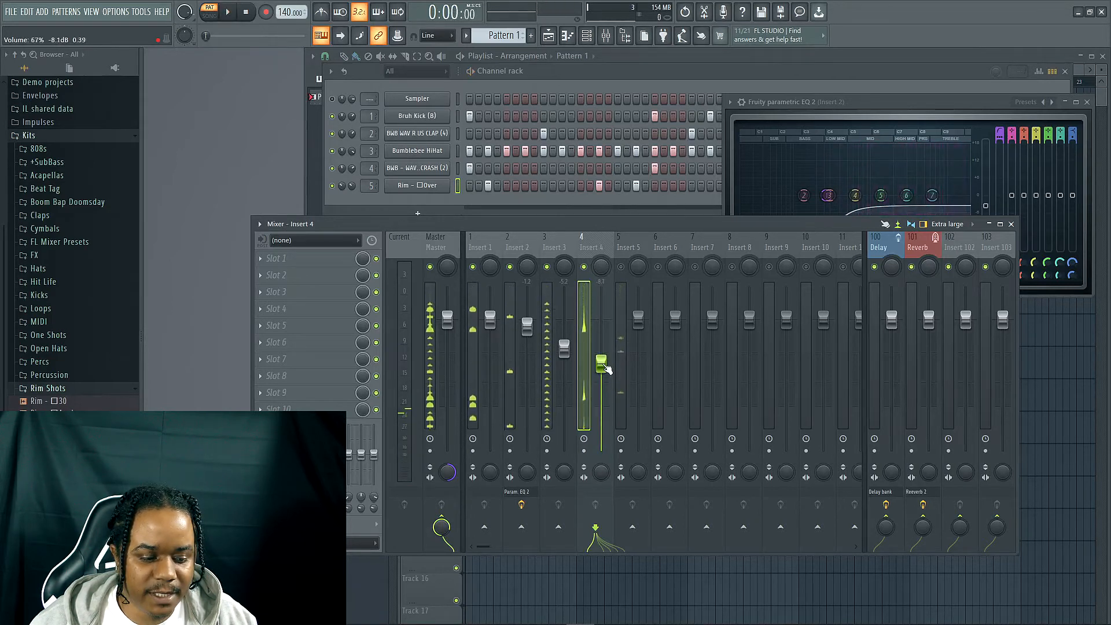
left_click_drag(603, 365, 602, 420)
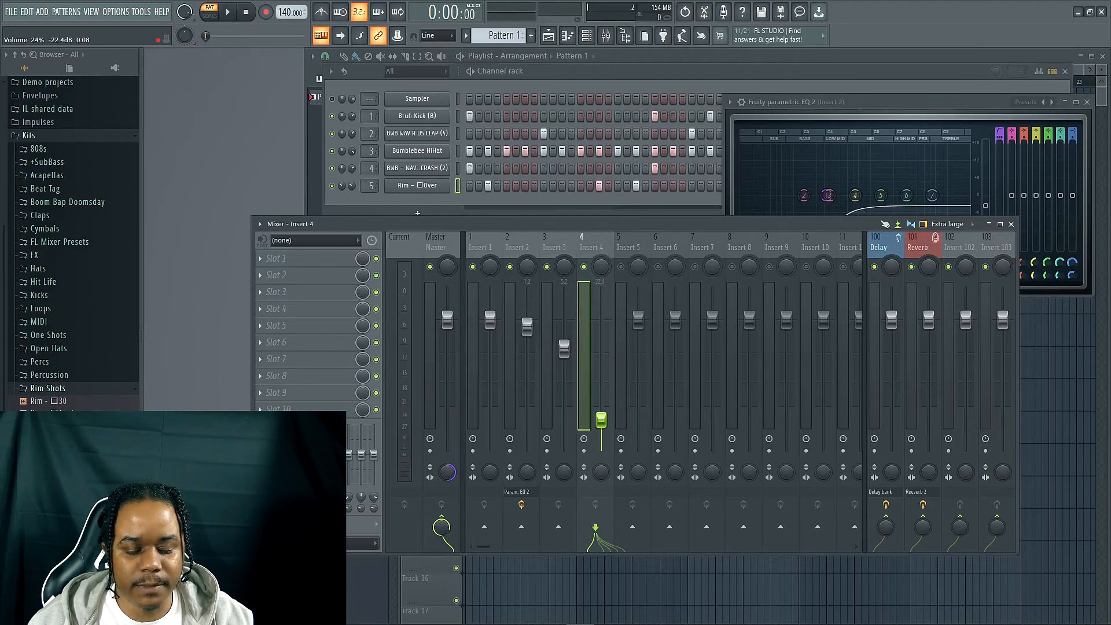
- Raise Insert 4's fader to 45% (-14.1 dB), replay the pattern, and lower the fader to about -15.2 dB
left_click_drag(602, 420, 601, 419)
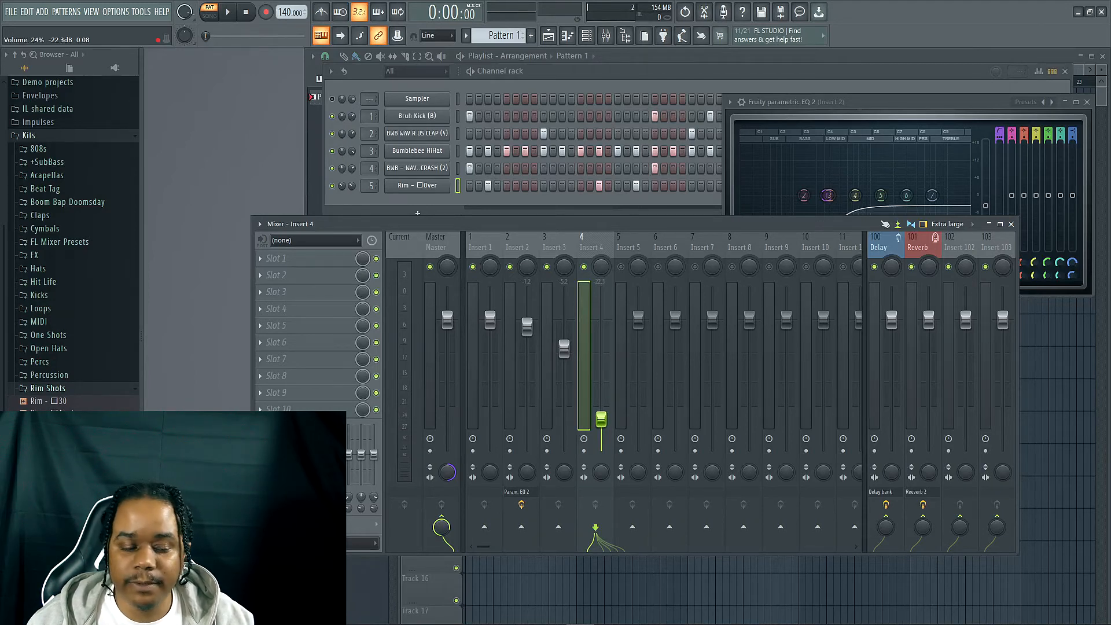
left_click_drag(601, 420, 605, 393)
key("space")
key("space")
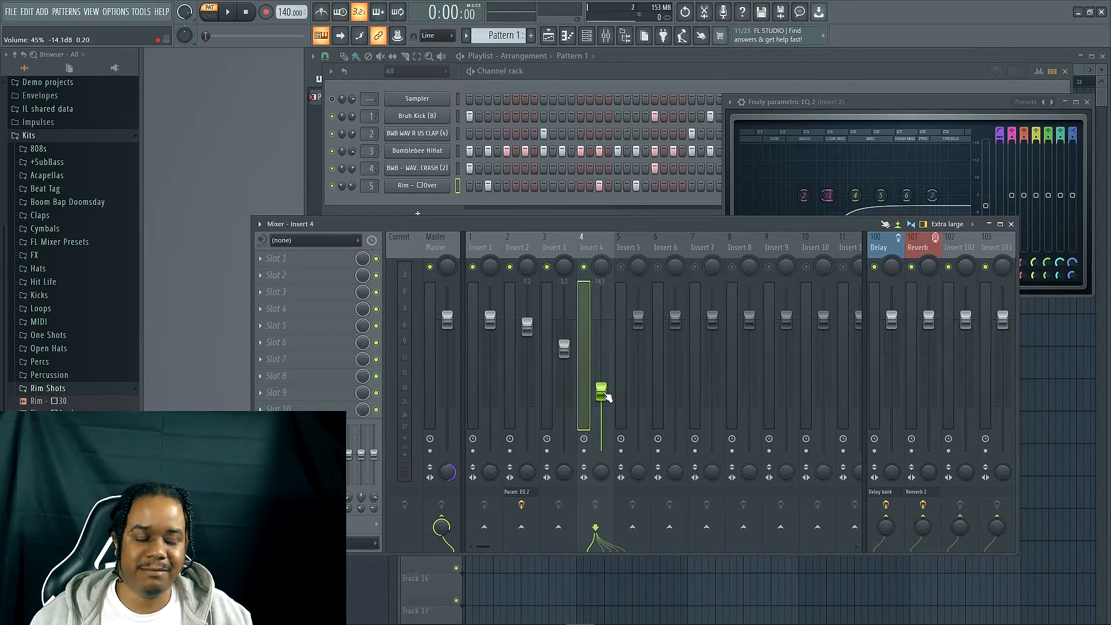
key("space")
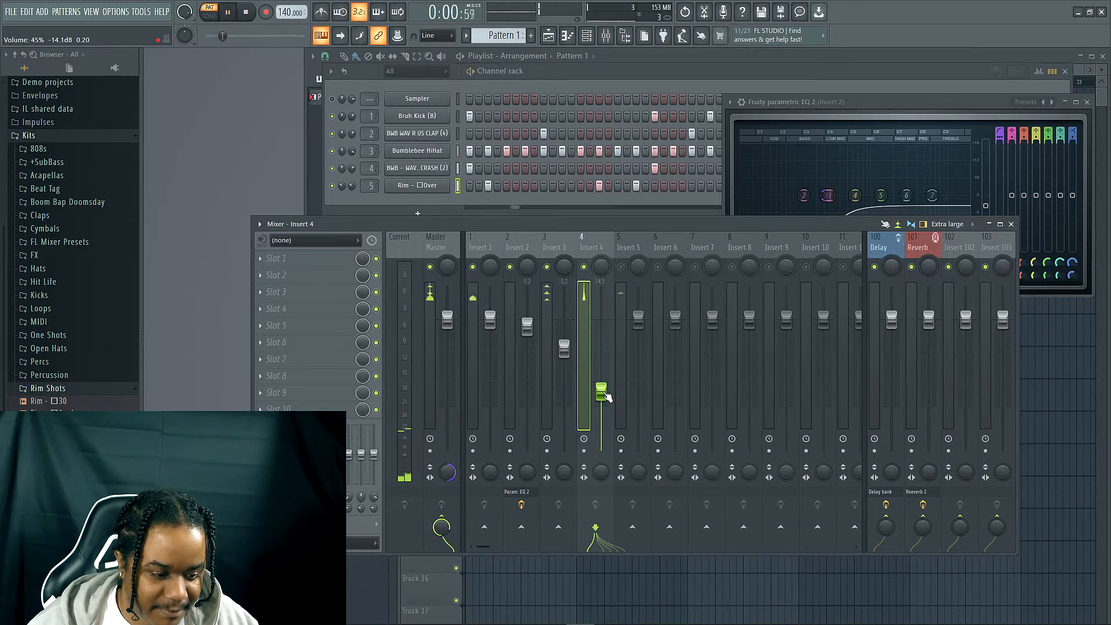
left_click_drag(602, 392, 603, 396)
key("space")
- Unmute the rim on Insert 5 and lower its fader to 87% (-3.1 dB) while the pattern plays
left_click(621, 267)
key("space")
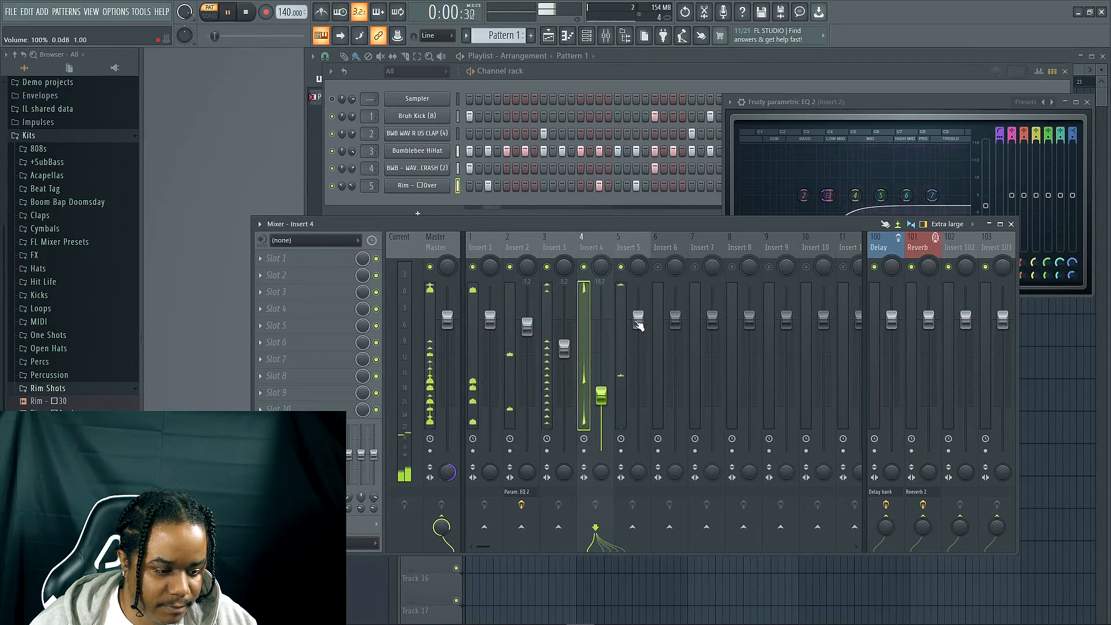
left_click(638, 318)
left_click_drag(638, 318, 638, 337)
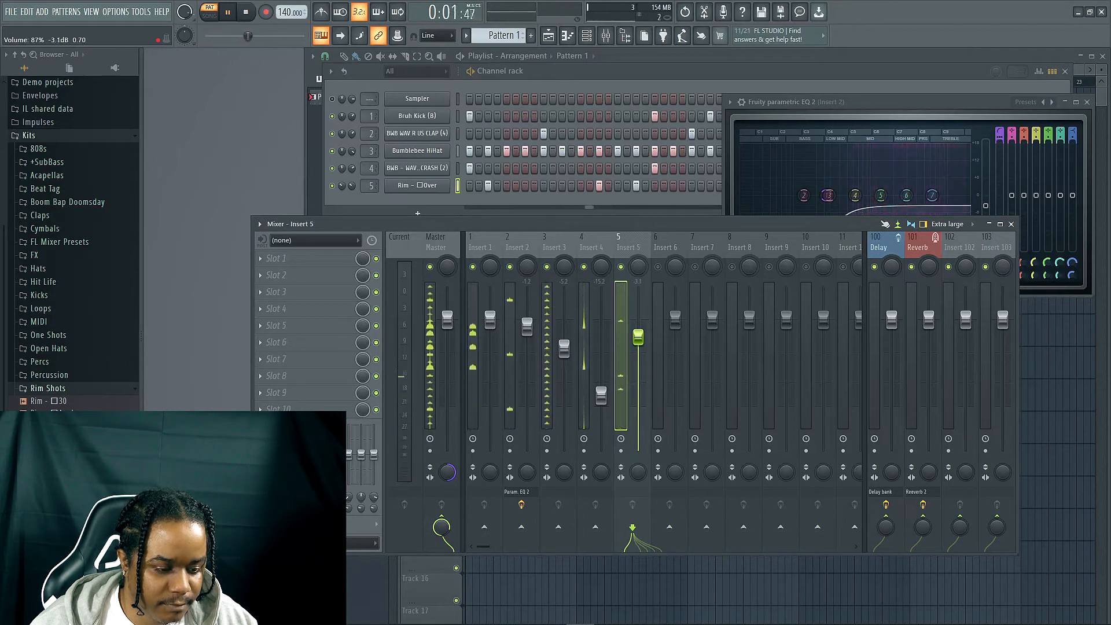
- Select the Master track and play the pattern to check the overall level of the drum mix
left_click(448, 247)
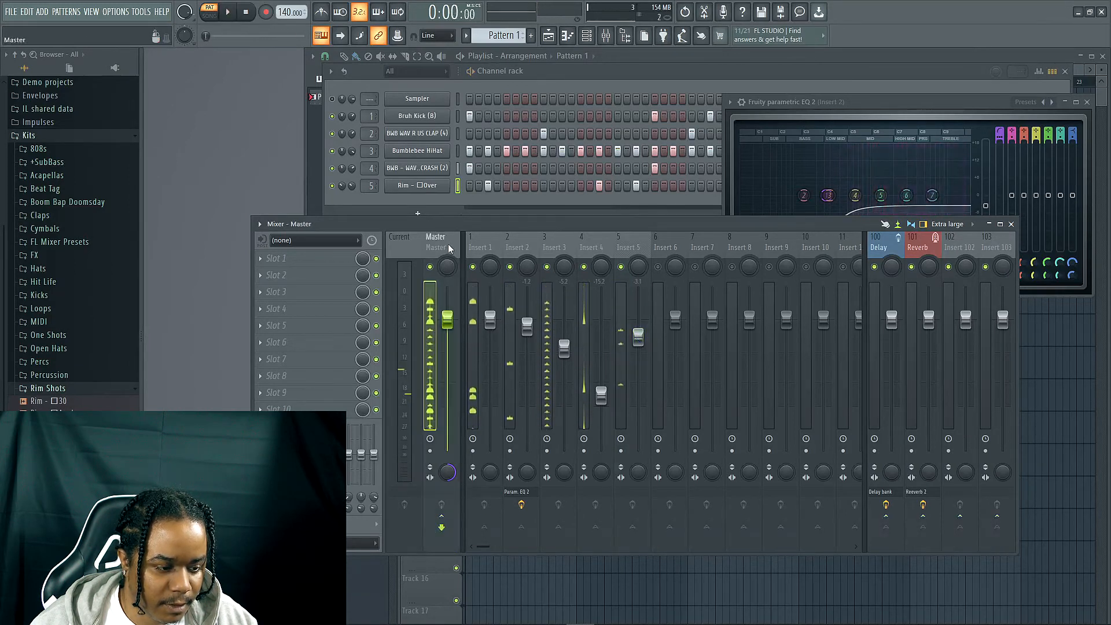
key("space")
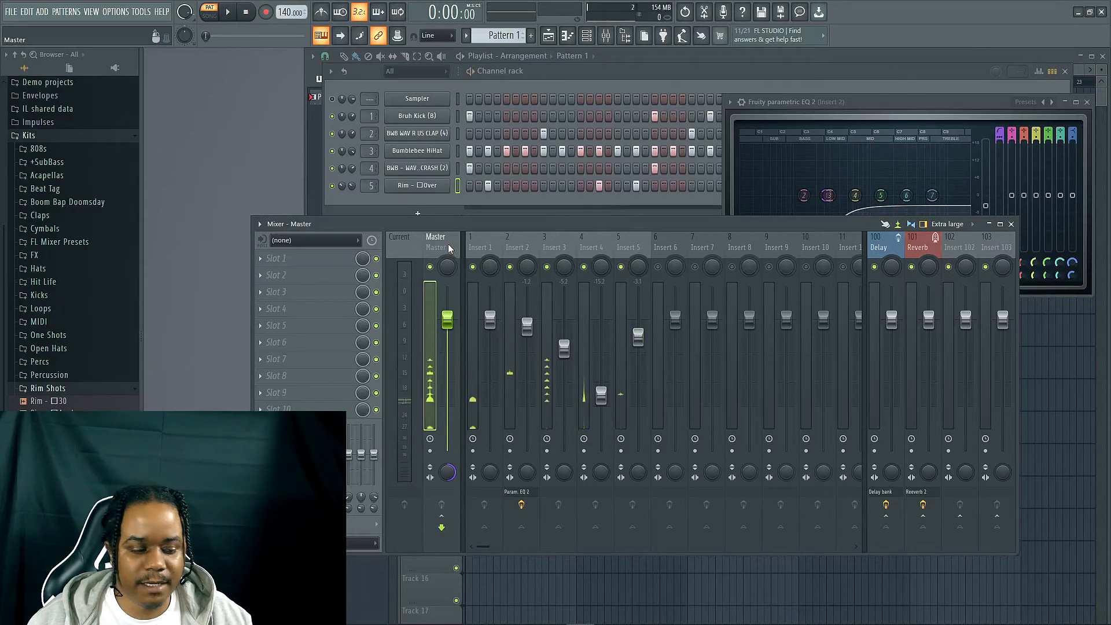
key("space")
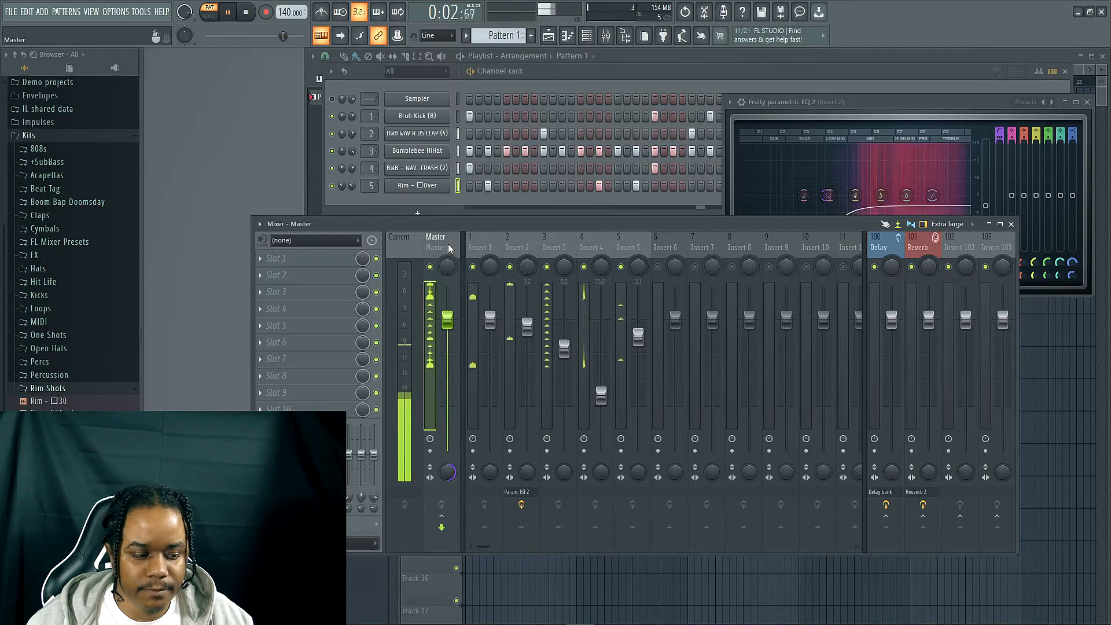
key("space")
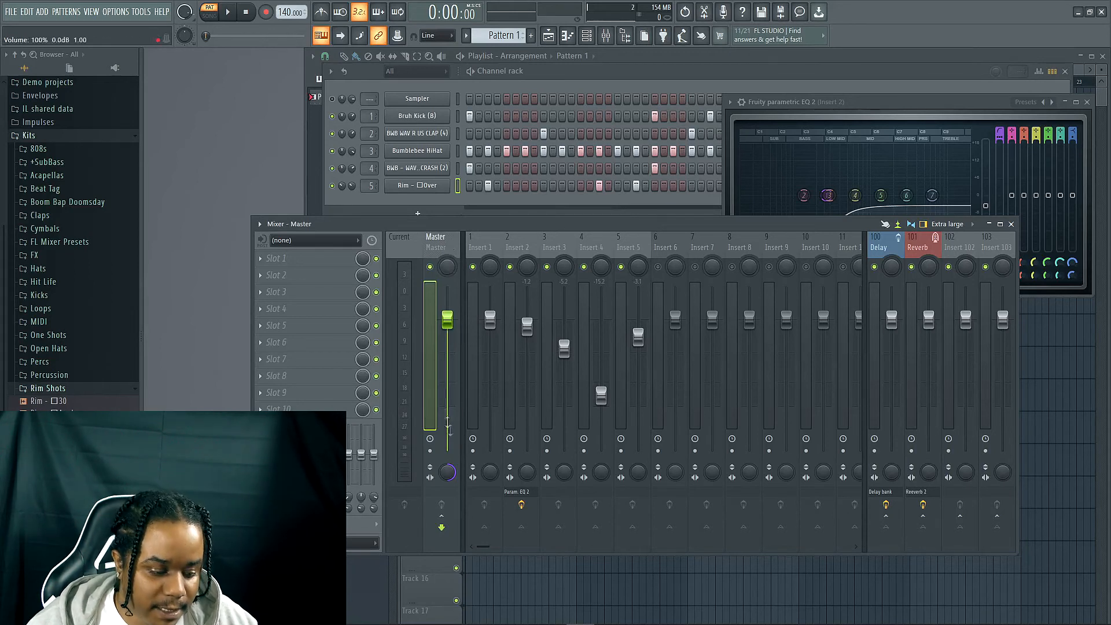
- Set the kick's stereo separation on Insert 1 to 100% merged and play the pattern
left_click(479, 246)
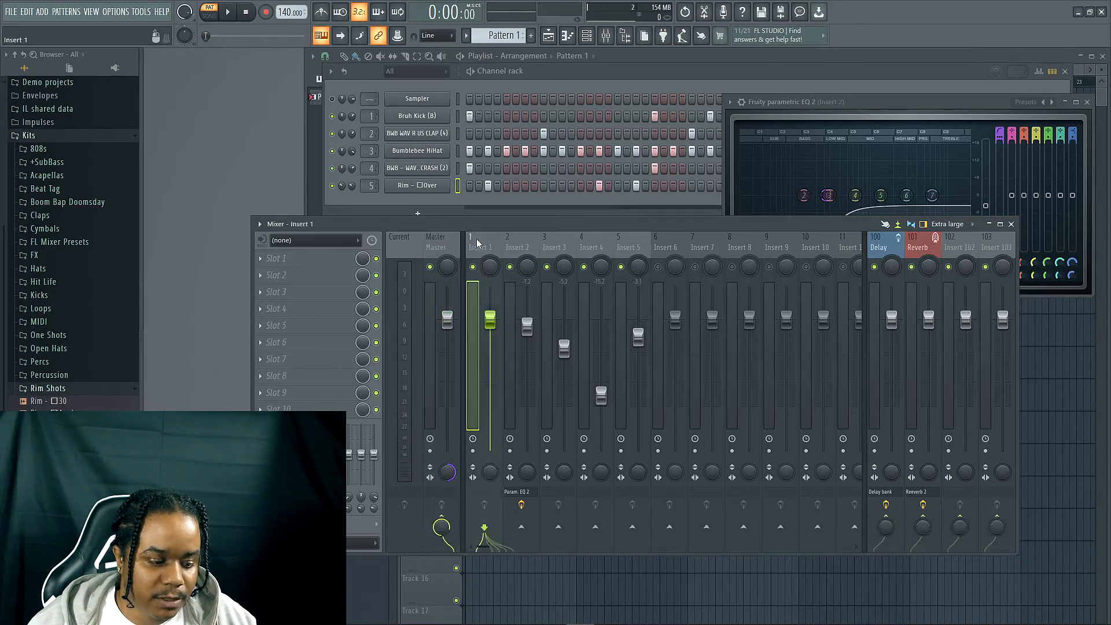
left_click_drag(488, 474, 489, 405)
key("space")
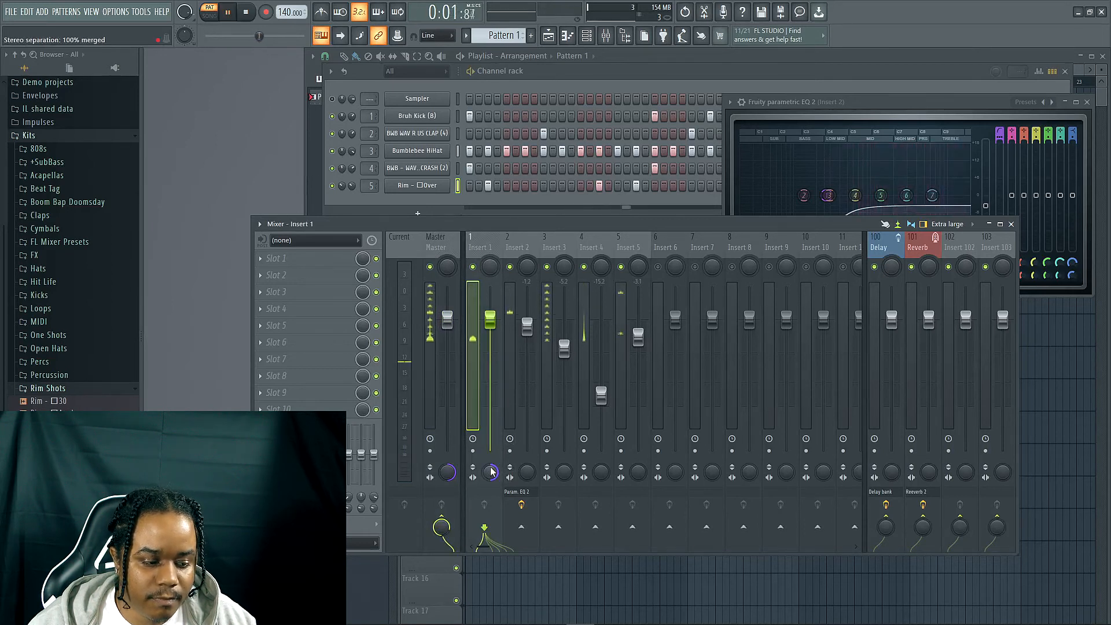
key("space")
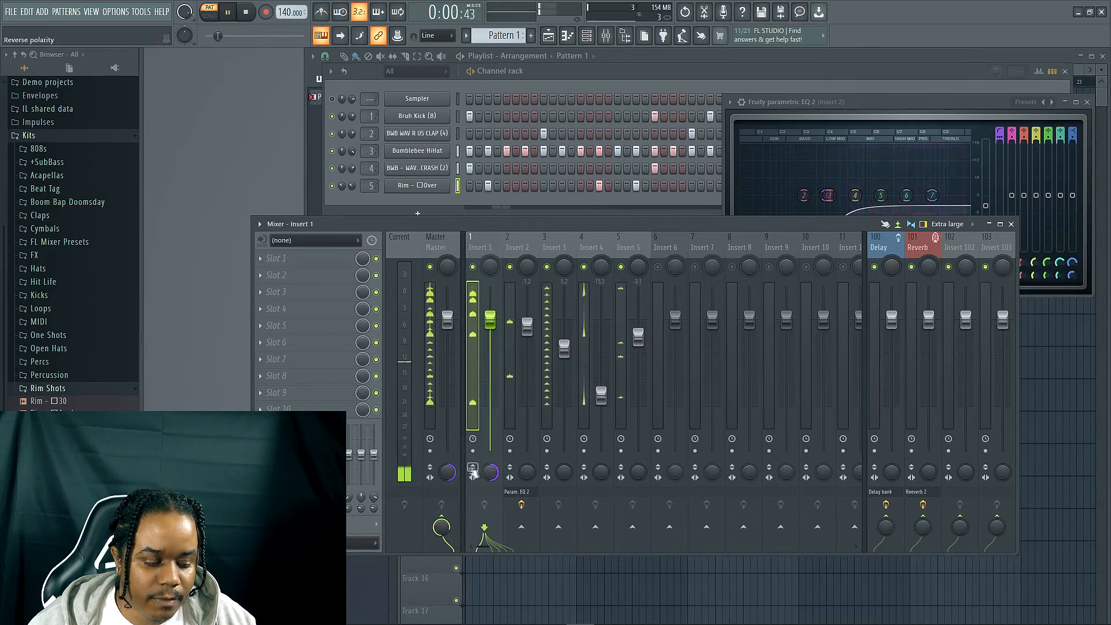
- Reset the Master track's stereo separation and replay the pattern while checking the Master level
right_click(452, 473)
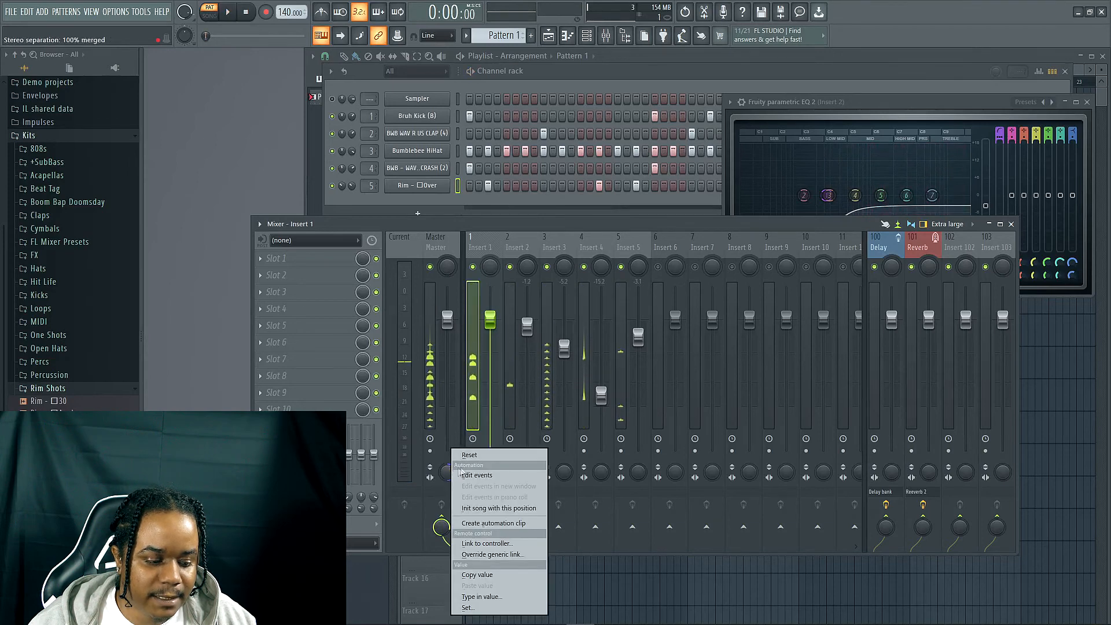
left_click(476, 457)
key("space")
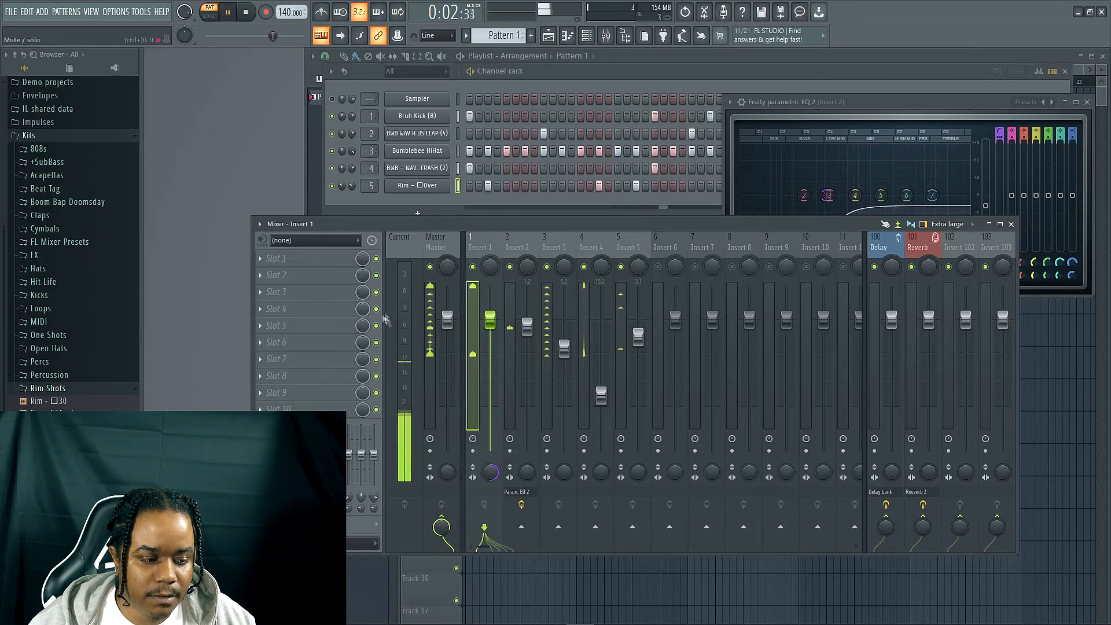
left_click(442, 243)
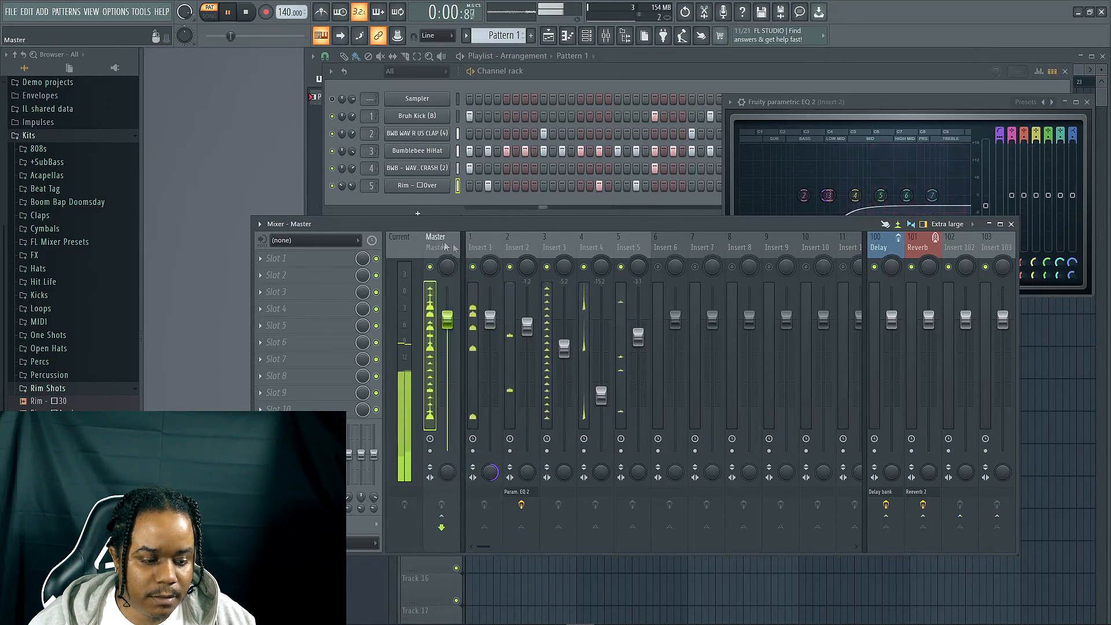
key("space")
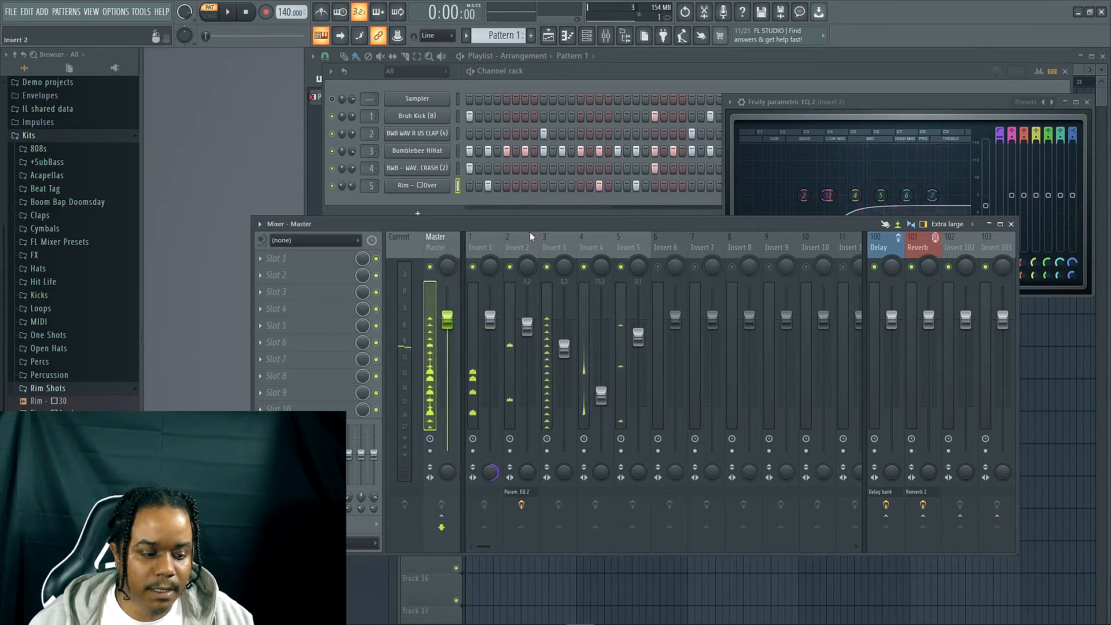